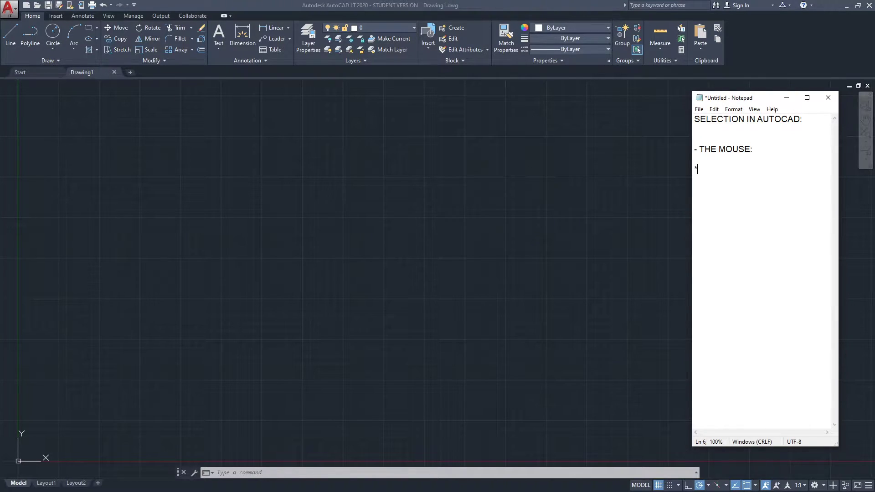
Step: Draw a six-corner closed polygon on the left with Line, closing it with C
left_click(266, 266)
left_click(10, 34)
left_click(115, 368)
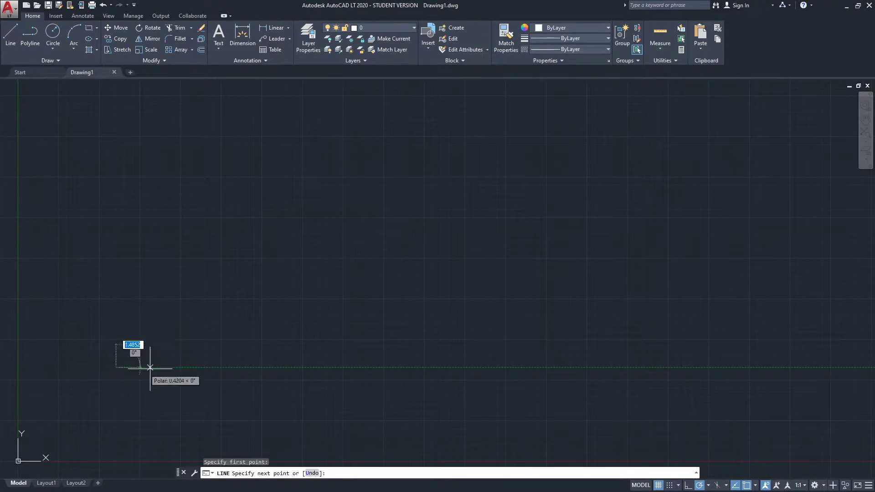
left_click(220, 367)
left_click(220, 271)
left_click(124, 262)
left_click(124, 322)
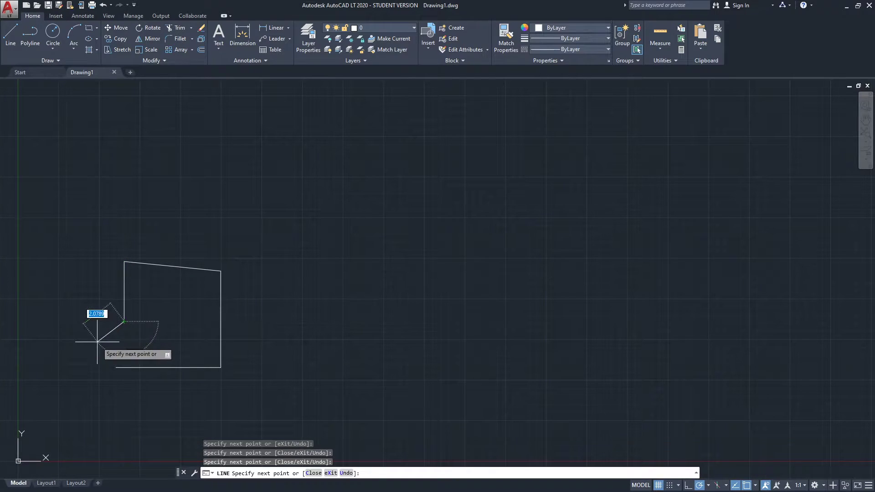
left_click(97, 341)
type("C")
key("Return")
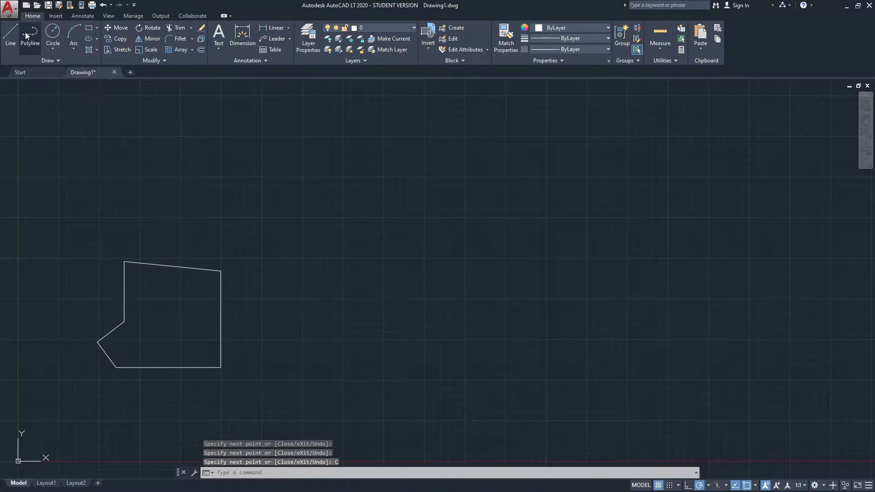
Step: Draw a closed five-sided polyline pentagon to the right of the first polygon
left_click(26, 32)
left_click(333, 352)
left_click(436, 381)
left_click(488, 323)
left_click(434, 243)
left_click(307, 284)
type("C")
key("Return")
Step: Draw a circle right of the pentagon and two connected three-point arcs above
left_click(53, 32)
left_click(627, 323)
left_click(682, 283)
left_click(74, 32)
left_click(566, 199)
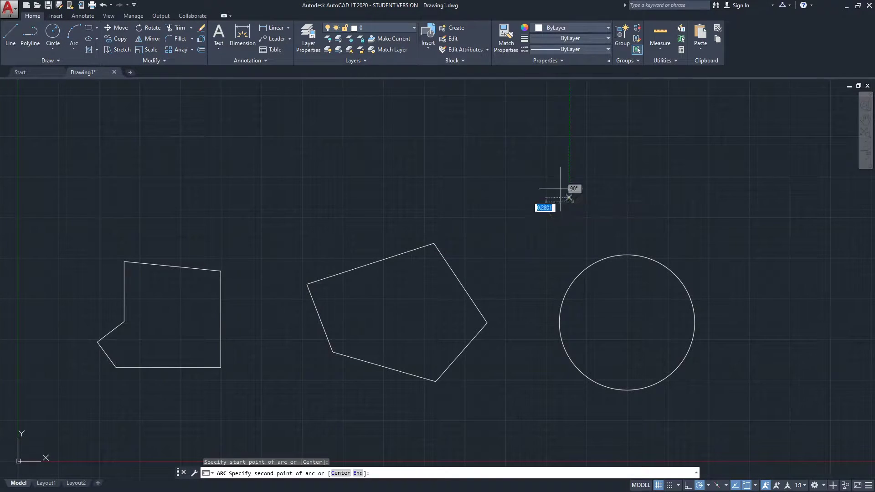
left_click(525, 143)
left_click(430, 154)
key("Return")
left_click(431, 154)
left_click(370, 197)
left_click(315, 147)
Step: Draw a second circle below the first, overlapping it
scroll(214, 146, "down", 3)
scroll(221, 170, "up", 3)
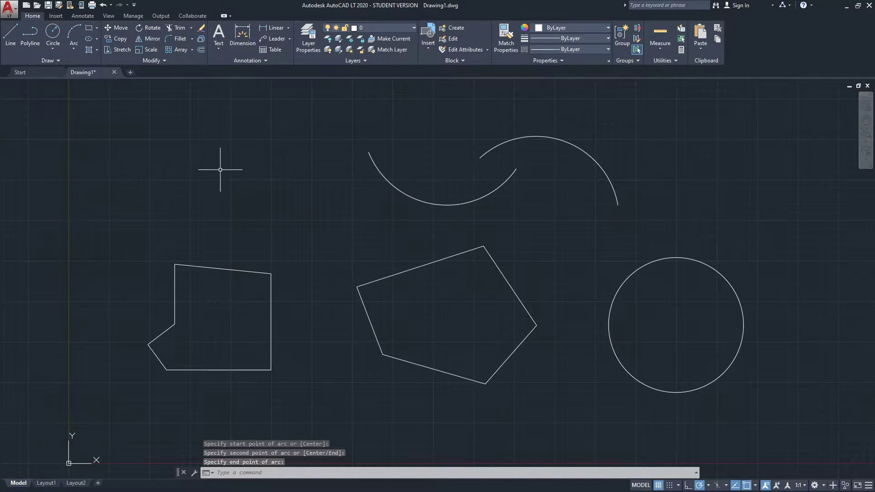
scroll(239, 164, "up", 2)
scroll(174, 160, "down", 2)
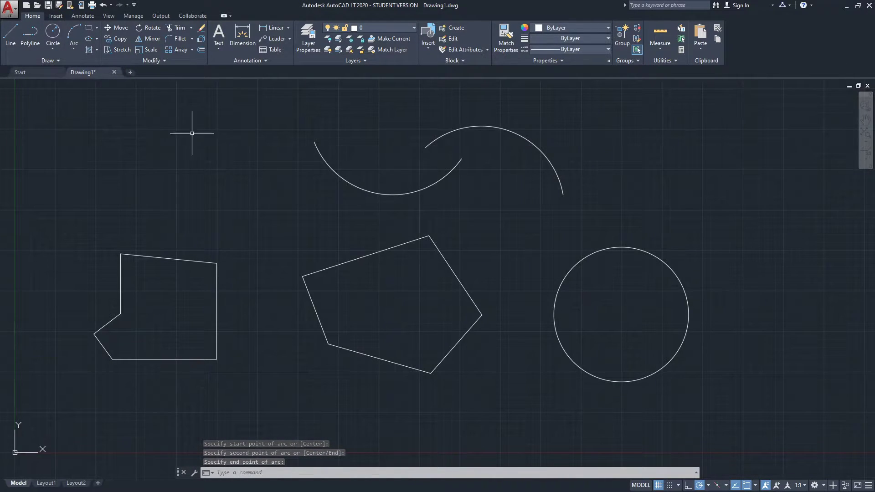
left_click(53, 35)
left_click(557, 384)
left_click(567, 338)
Step: Draw a closed notched polyline shape below the pentagon
left_click(30, 34)
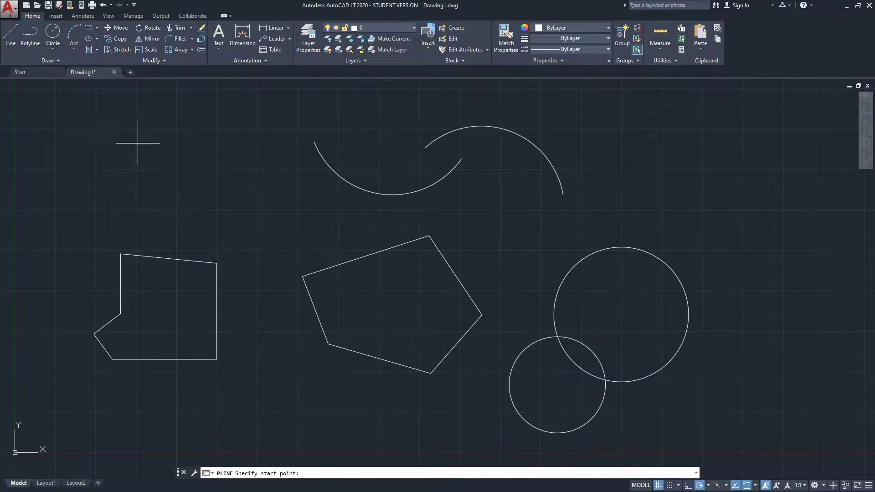
left_click(408, 416)
left_click(358, 374)
left_click(279, 391)
left_click(305, 417)
left_click(347, 396)
left_click(348, 419)
type("c")
key("Return")
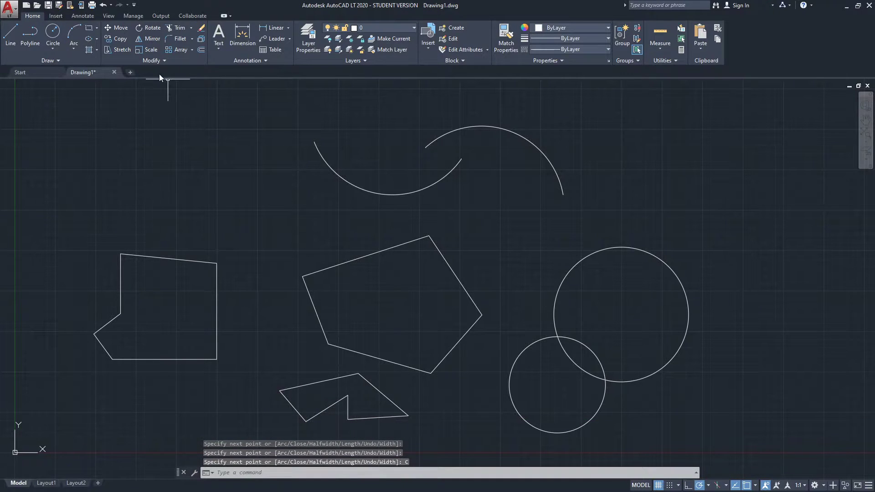
Step: Draw a small rectangle above the pentagon and recentre the view on the shapes
left_click(89, 28)
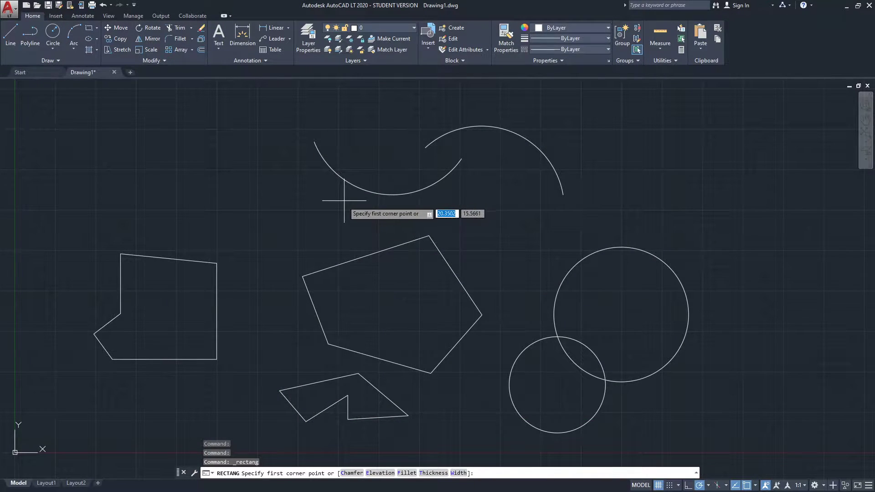
left_click(339, 218)
left_click(278, 238)
middle_click_drag(171, 152, 192, 167)
scroll(178, 164, "down", 2)
scroll(189, 194, "up", 2)
scroll(146, 287, "down", 2)
scroll(228, 245, "up", 1)
scroll(313, 268, "up", 1)
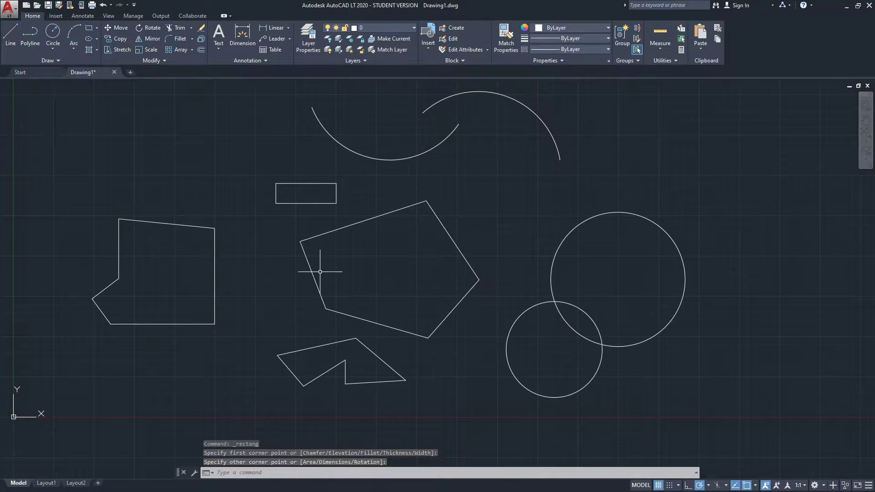
middle_click_drag(318, 249, 297, 256)
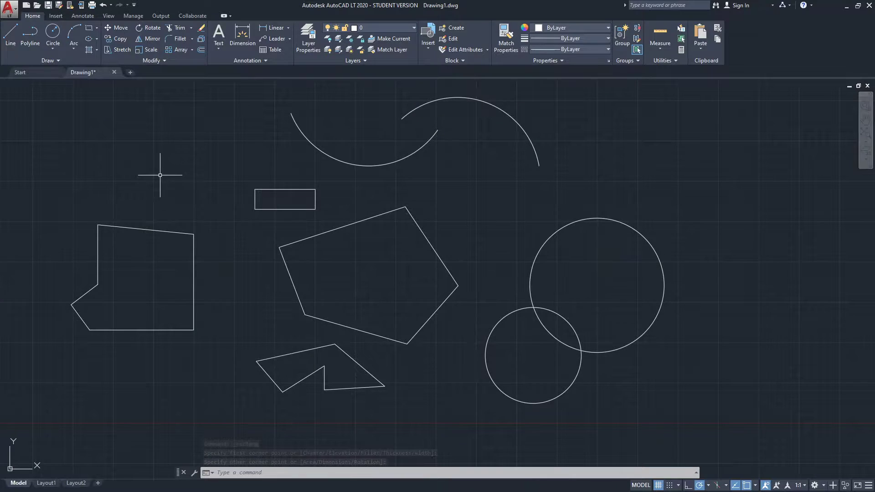
middle_click_drag(240, 173, 231, 181)
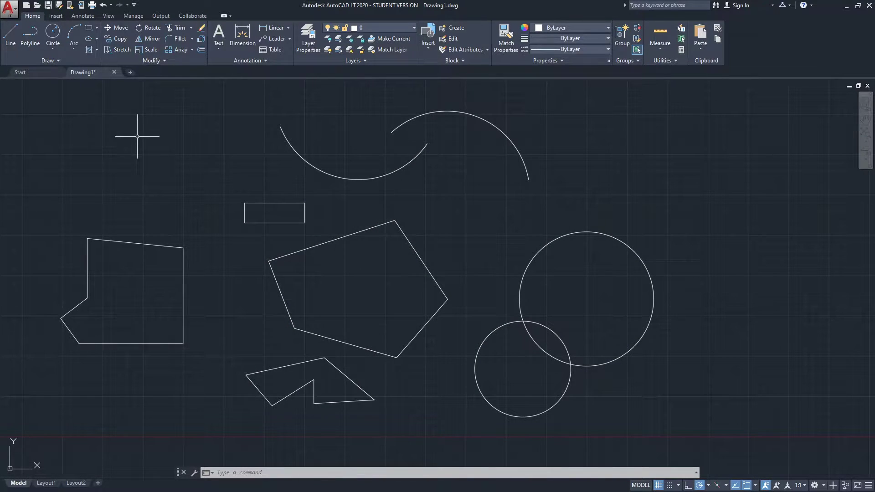
middle_click_drag(53, 155, 58, 149)
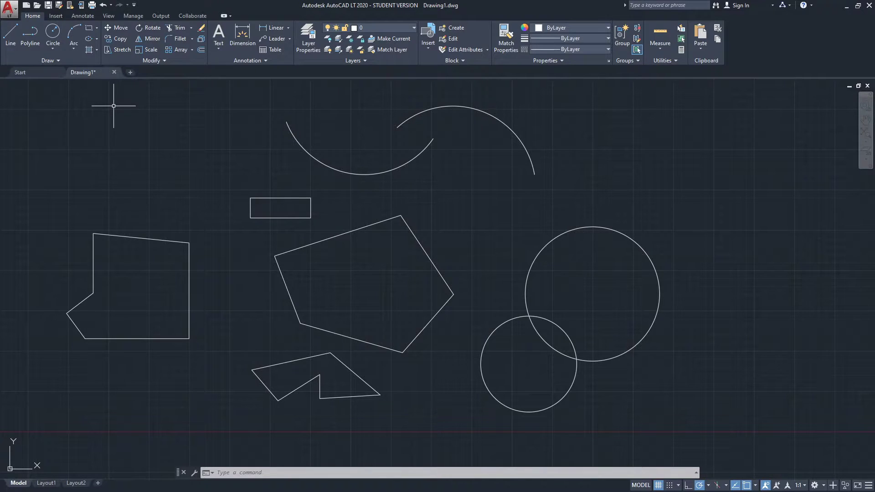
left_click(70, 105)
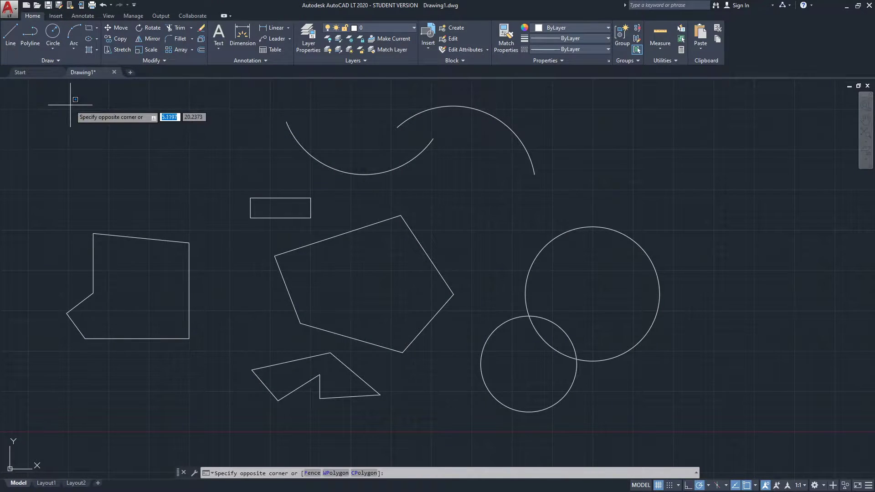
left_click(194, 182)
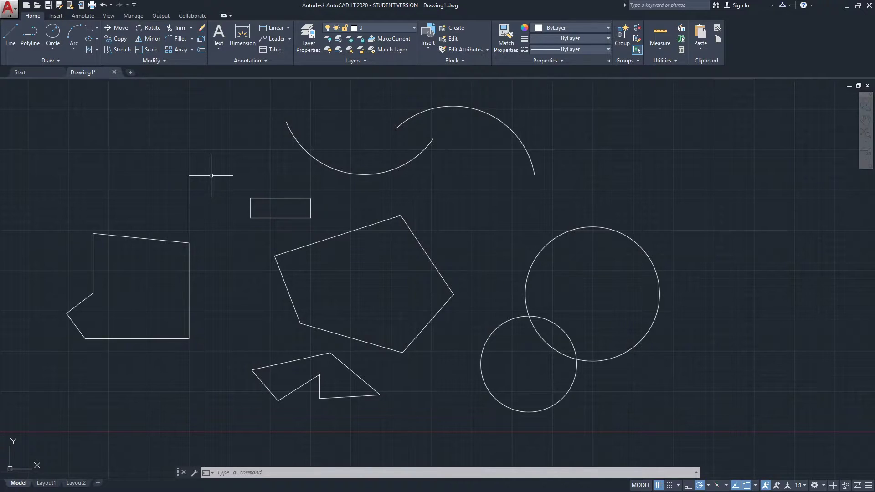
left_click(72, 101)
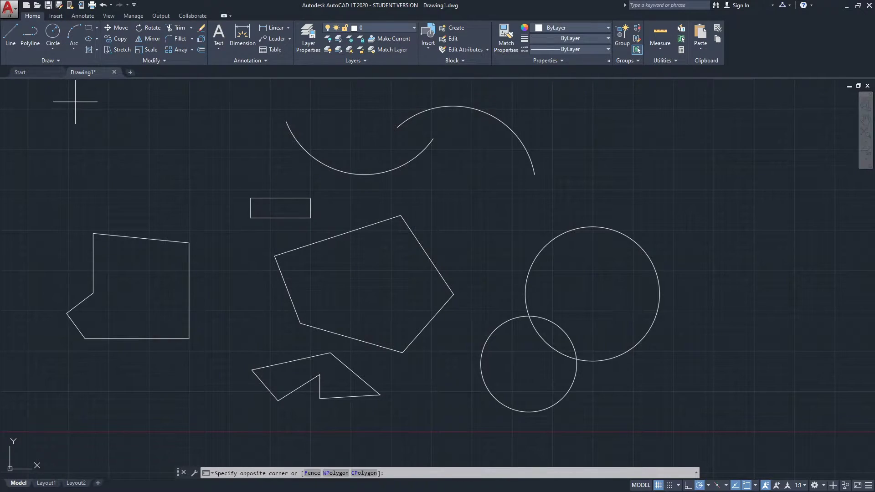
left_click(212, 193)
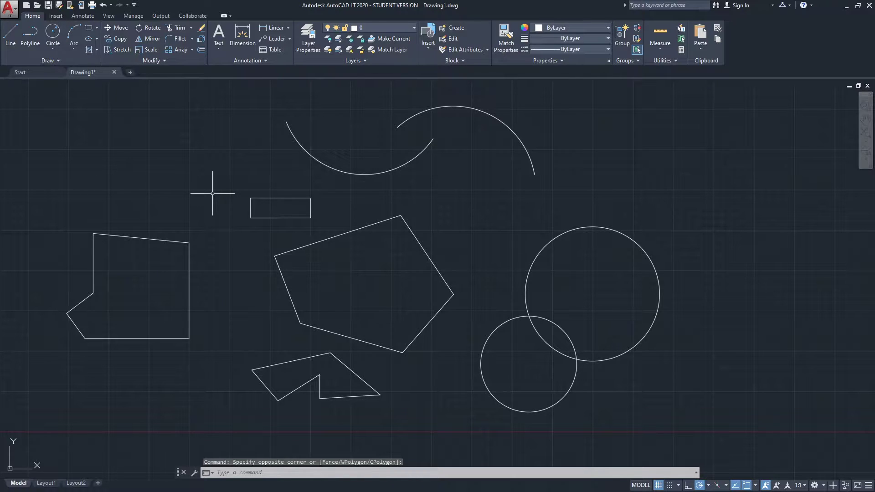
left_click(91, 101)
mouse_move(91, 102)
left_mouse_down()
mouse_move(156, 170)
mouse_move(192, 182)
mouse_move(240, 148)
mouse_move(254, 119)
mouse_move(238, 88)
mouse_move(193, 97)
mouse_move(122, 91)
left_mouse_up()
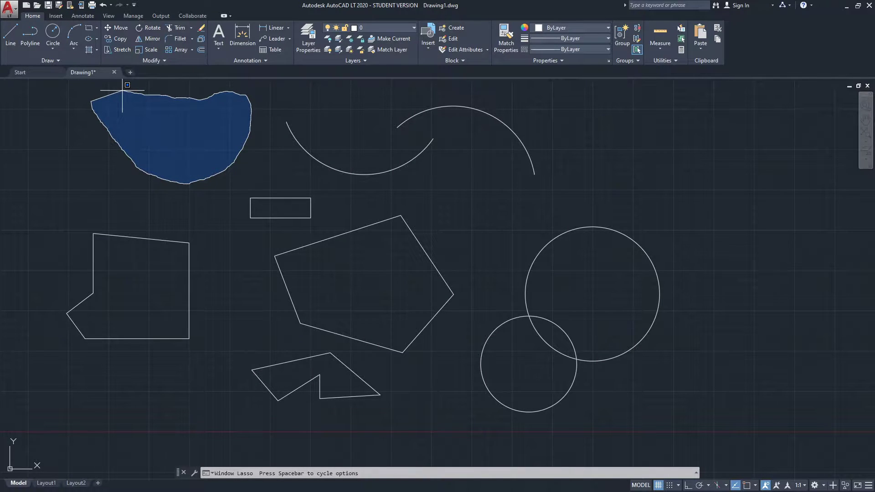
left_click_drag(188, 184, 189, 183)
mouse_move(197, 152)
middle_mouse_down()
mouse_move(211, 172)
mouse_move(233, 173)
middle_mouse_up()
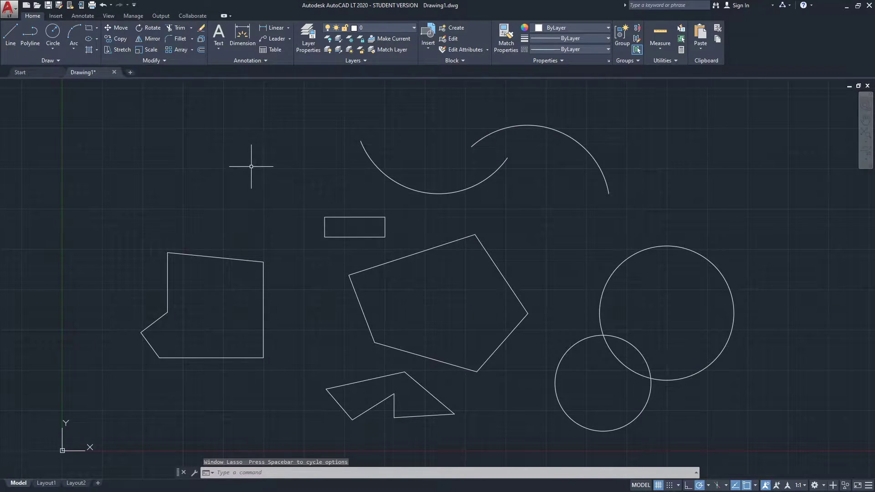
Step: Anchor a selection window on empty canvas above-left of the left polygon
left_click(121, 119)
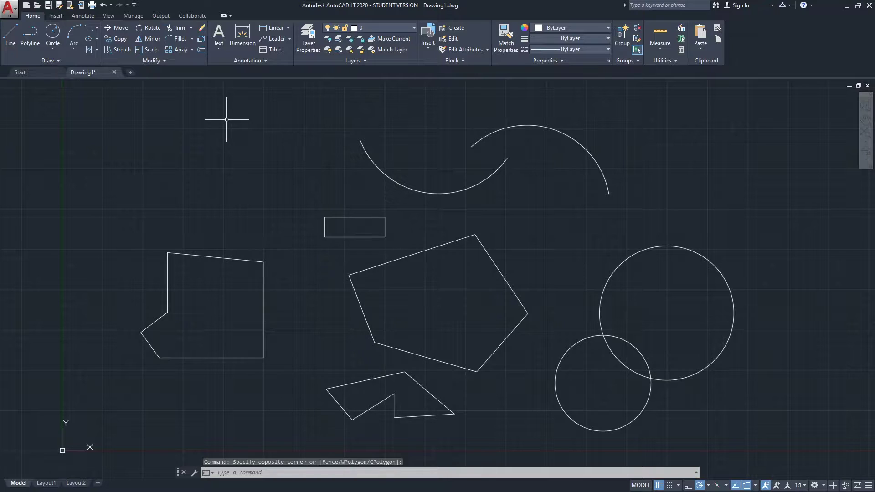
left_click(127, 120)
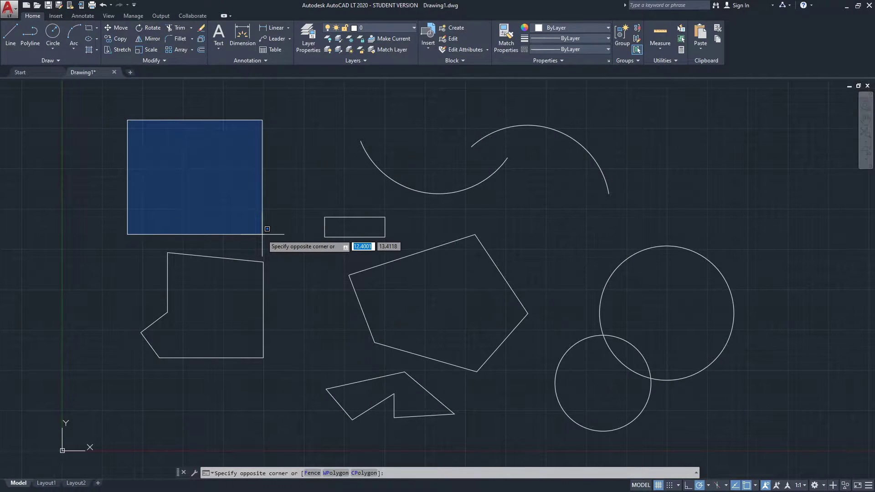
Step: Window-select the left polygon and add the small rectangle with a crossing window
left_click(279, 384)
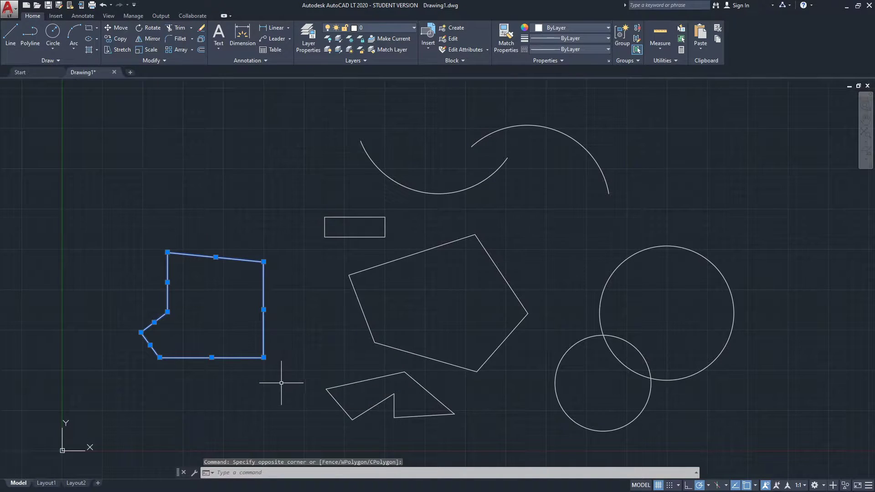
left_click(368, 198)
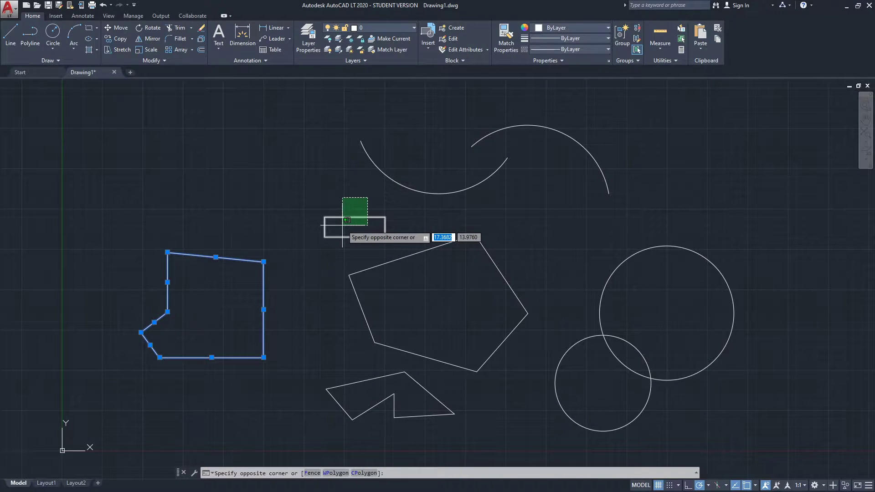
left_click(347, 220)
Step: Clear the selection and start a new line at the upper left
middle_click_drag(264, 244, 277, 236)
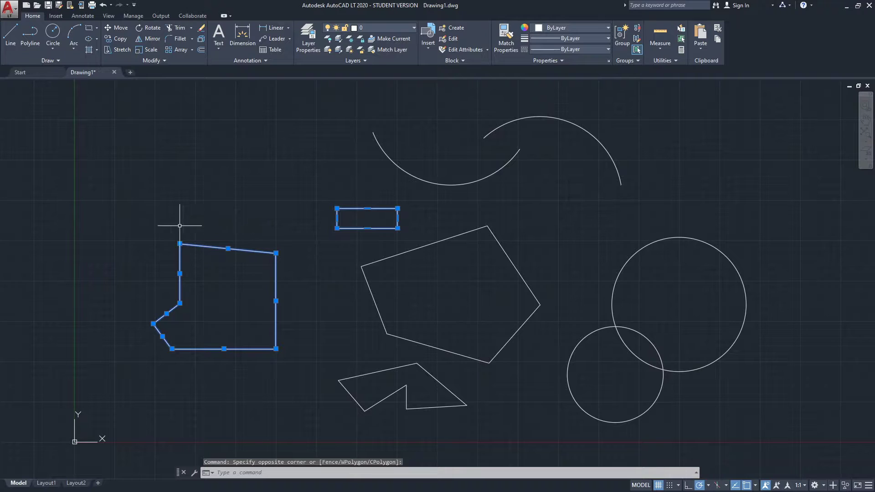
key("Escape")
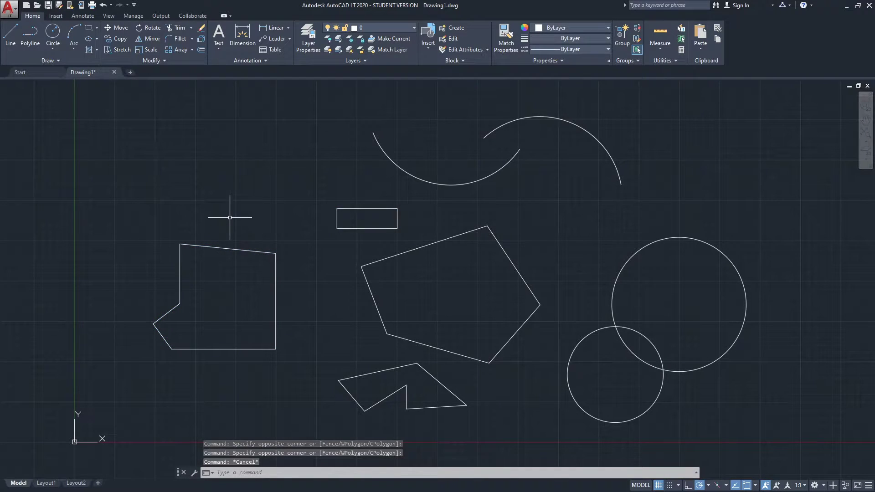
left_click(11, 34)
left_click(218, 116)
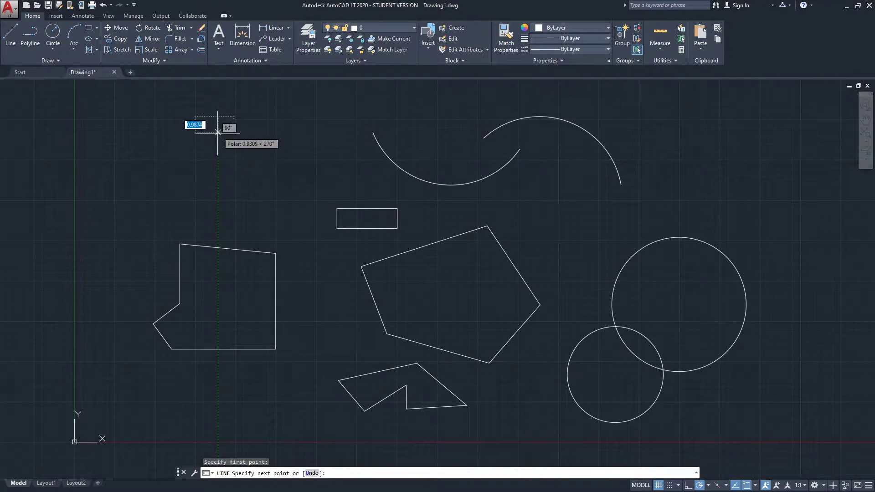
Step: Finish a short vertical line at the upper left and begin a crossing window from its right
left_click(218, 192)
middle_click_drag(218, 193, 232, 239)
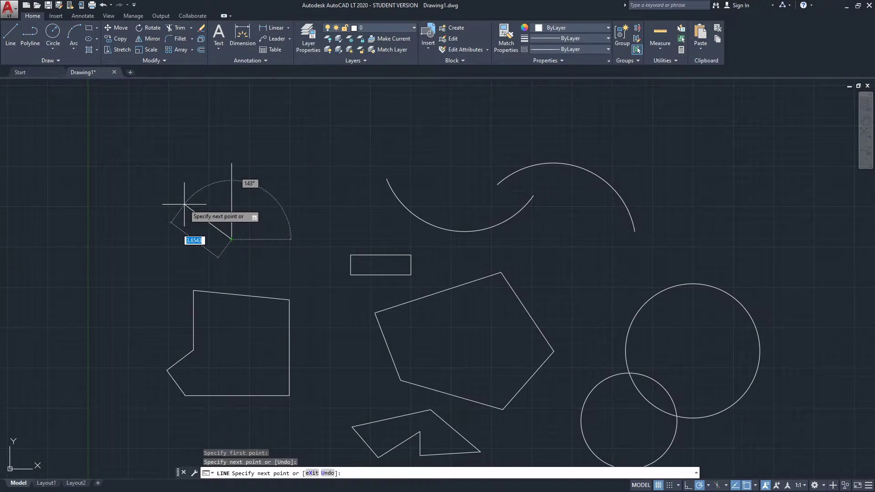
key("Return")
scroll(185, 187, "up", 2)
scroll(248, 173, "down", 2)
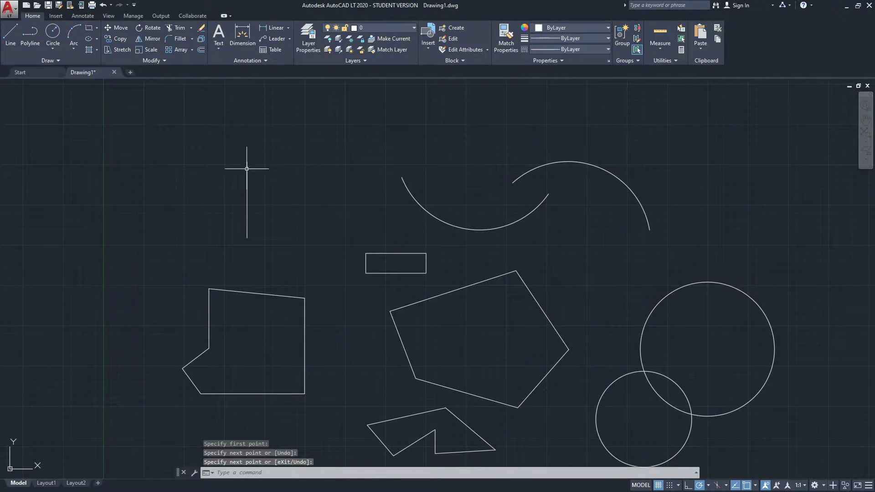
left_click(282, 136)
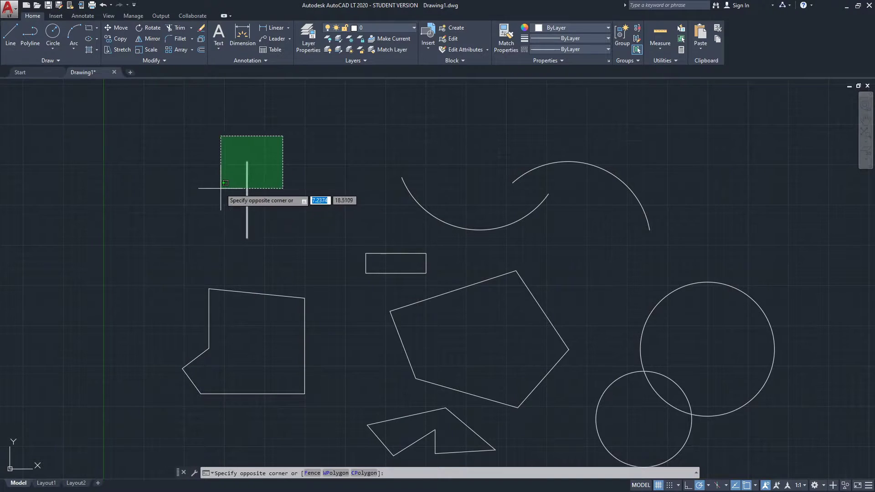
Step: Crossing-select the vertical line, clear it, then drag a window over empty canvas
left_click(244, 180)
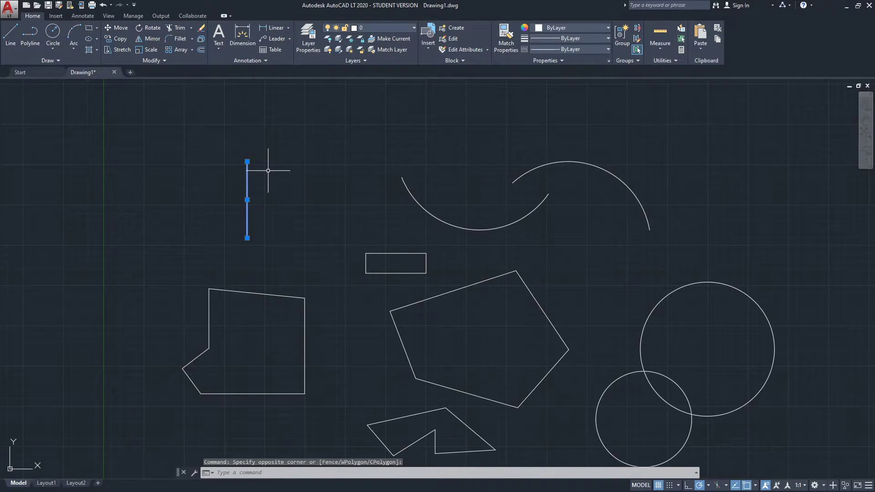
key("Escape")
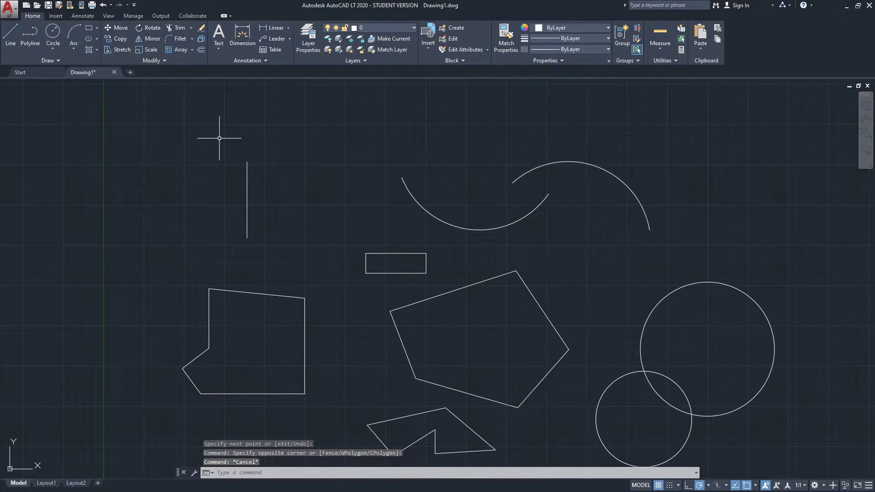
left_click(219, 138)
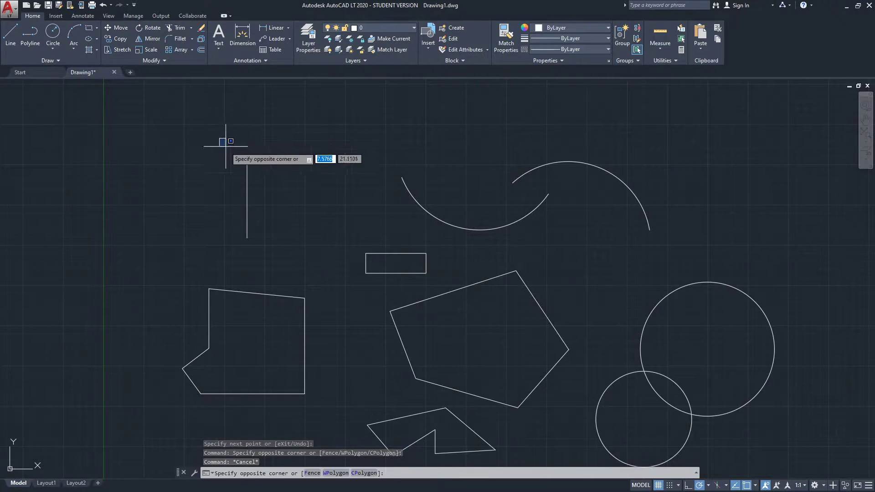
left_click(275, 195)
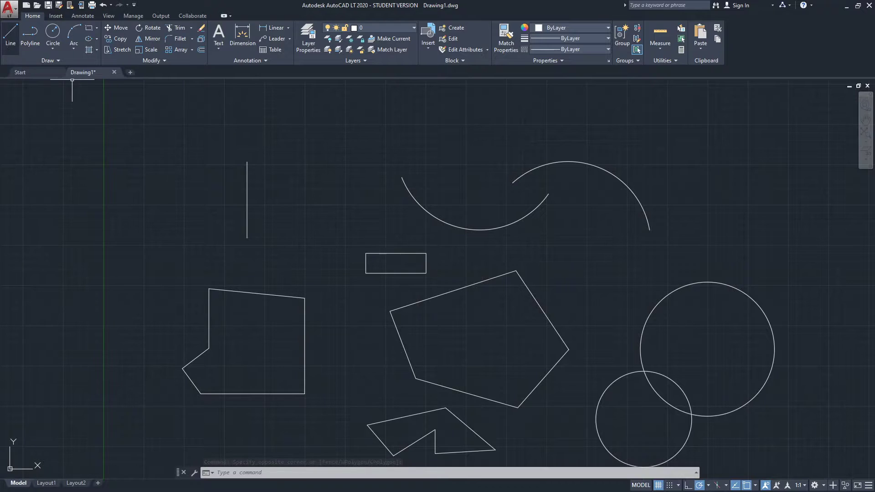
Step: Enclose only the vertical line in a window, deselect it, and switch to Notepad
left_click(224, 139)
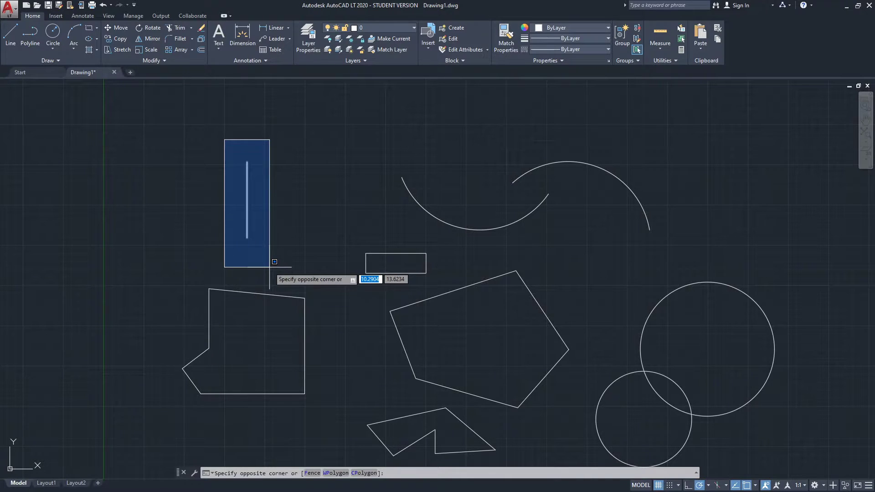
left_click(270, 267)
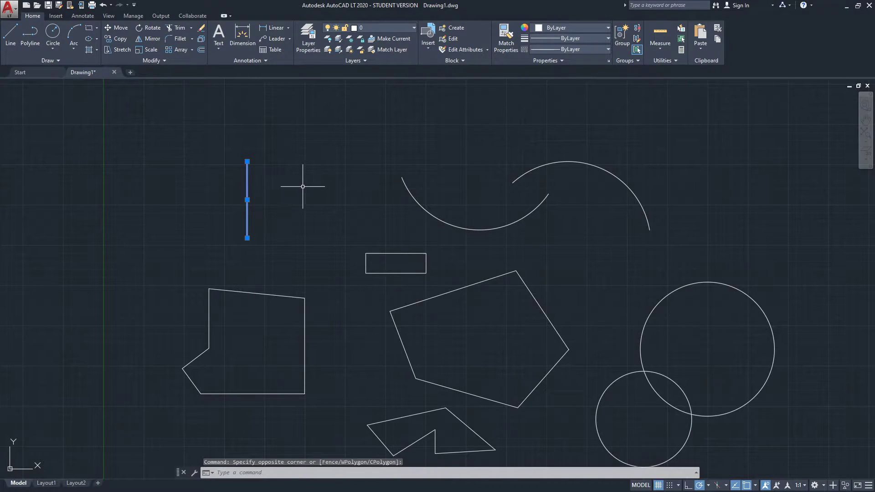
scroll(327, 184, "down", 3)
scroll(372, 223, "up", 3)
middle_click_drag(372, 223, 311, 218)
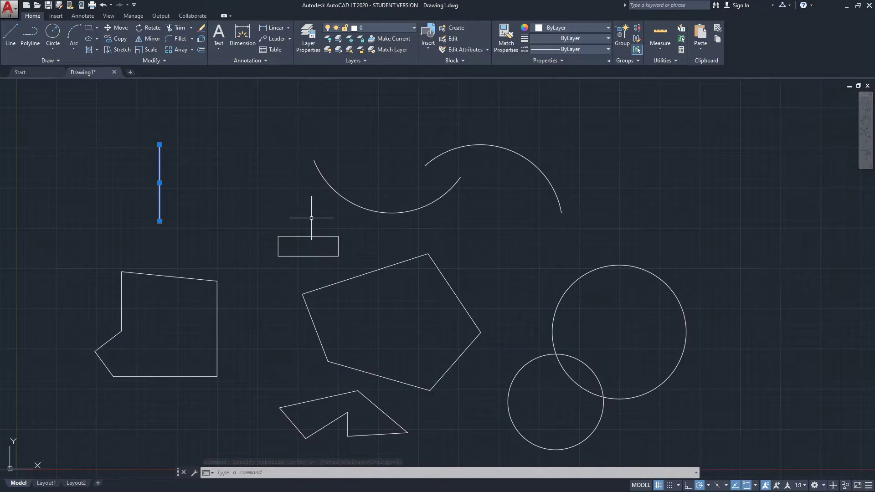
key("Escape")
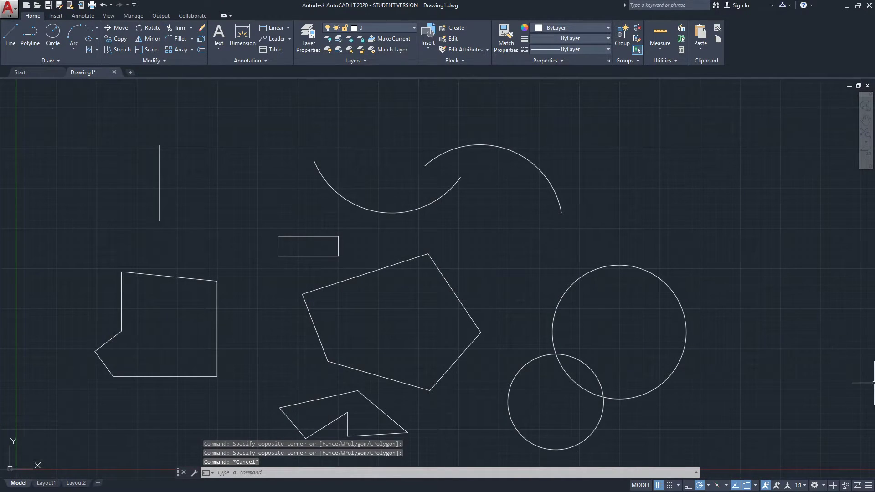
key("alt+Tab")
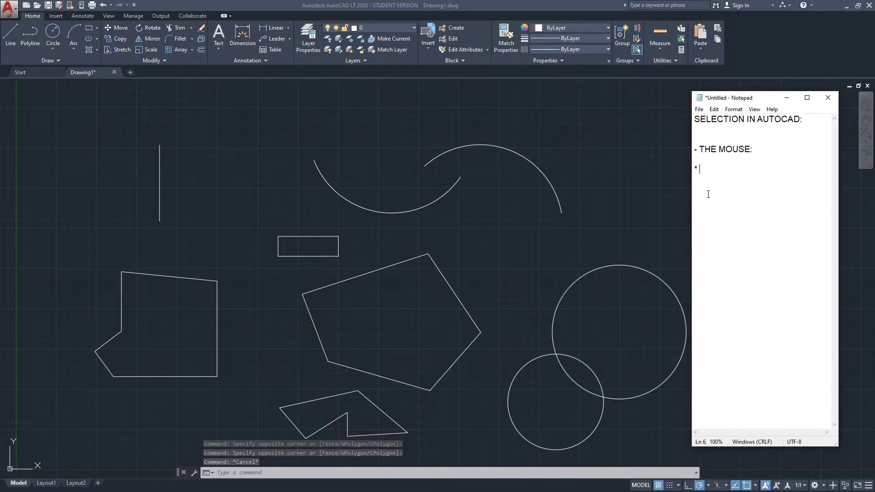
Step: Type the 'GREEN WINDOW SELECTION:', blue window and fence selection notes in Notepad, then return to AutoCAD
type("GREEN ")
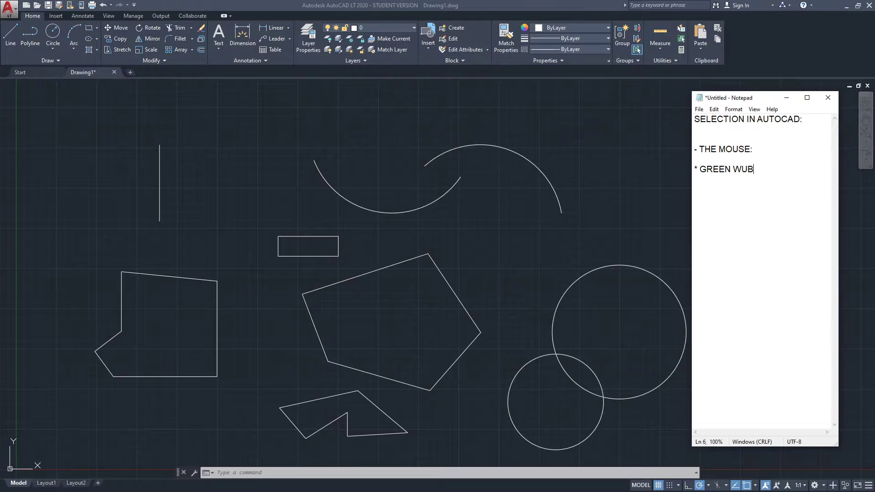
type("WINDOW SELECTION:\"")
key("Return")
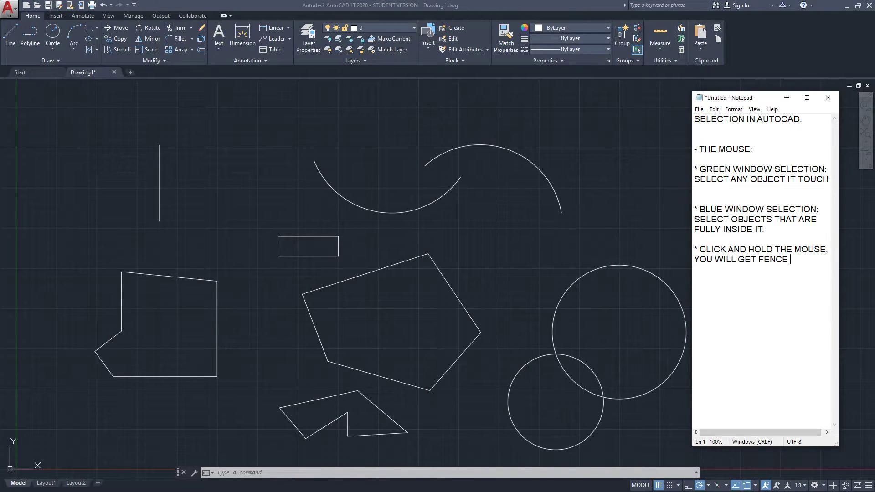
type("ITON")
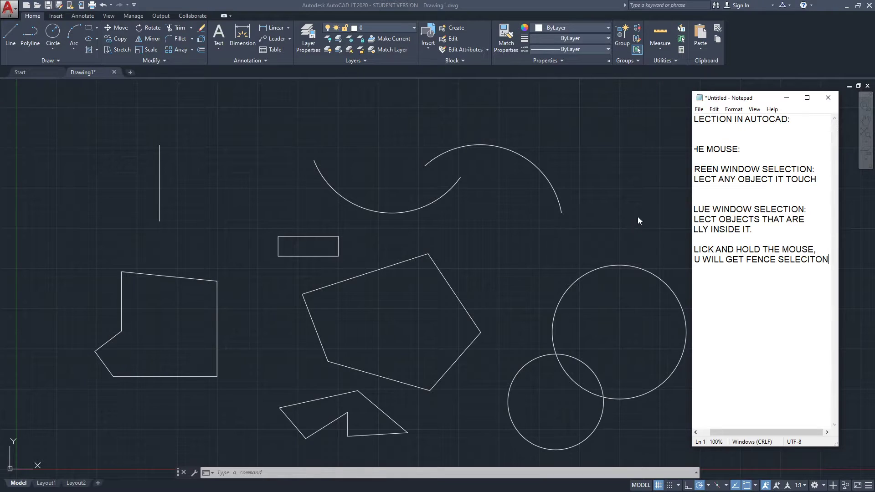
left_click_drag(689, 168, 665, 172)
left_click(391, 132)
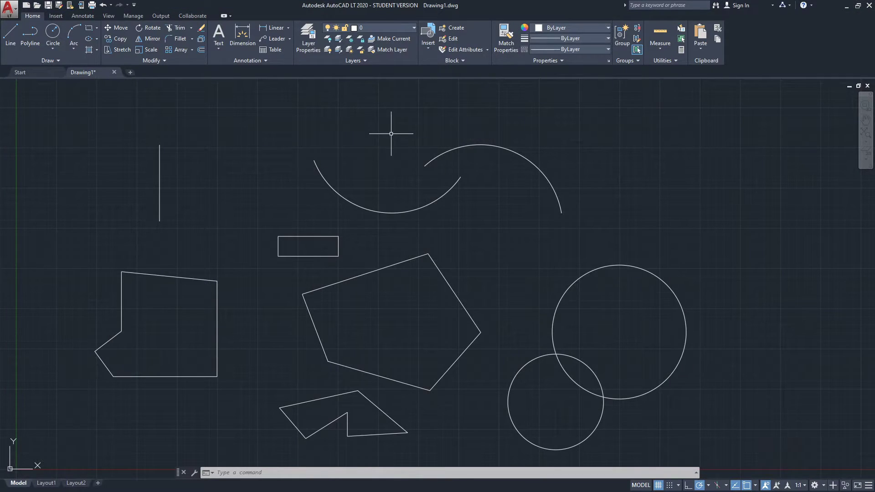
middle_click_drag(402, 145, 454, 181)
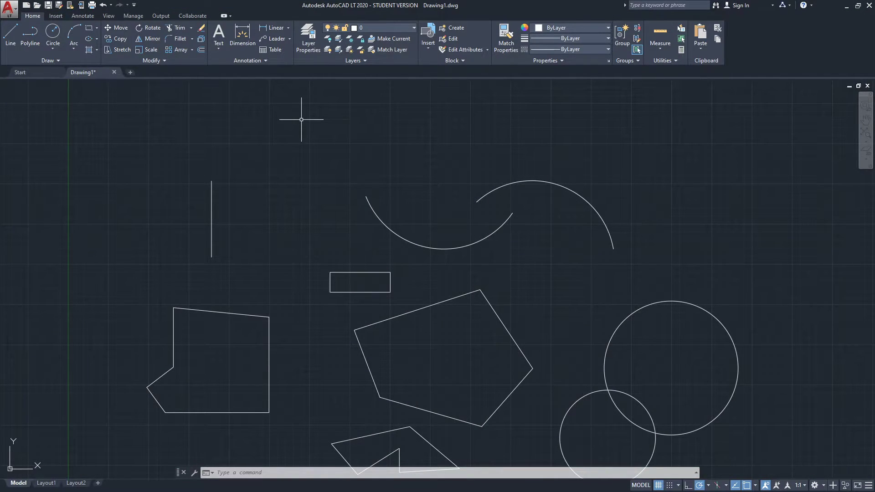
mouse_move(288, 127)
left_mouse_down()
mouse_move(270, 130)
mouse_move(255, 160)
mouse_move(283, 180)
mouse_move(304, 221)
mouse_move(378, 236)
mouse_move(430, 197)
mouse_move(462, 154)
mouse_move(528, 150)
mouse_move(561, 187)
mouse_move(570, 239)
mouse_move(590, 271)
mouse_move(678, 328)
mouse_move(781, 254)
mouse_move(785, 140)
mouse_move(765, 108)
mouse_move(769, 137)
mouse_move(758, 152)
left_mouse_up()
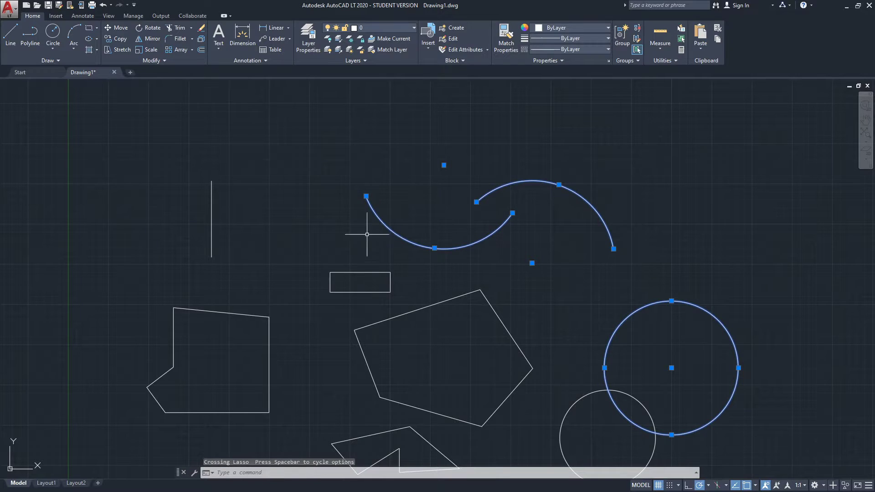
key("Escape")
mouse_move(653, 101)
left_mouse_down()
mouse_move(657, 143)
mouse_move(638, 192)
mouse_move(628, 265)
mouse_move(596, 272)
mouse_move(560, 203)
mouse_move(456, 207)
mouse_move(454, 173)
mouse_move(515, 146)
mouse_move(504, 126)
mouse_move(531, 178)
left_mouse_up()
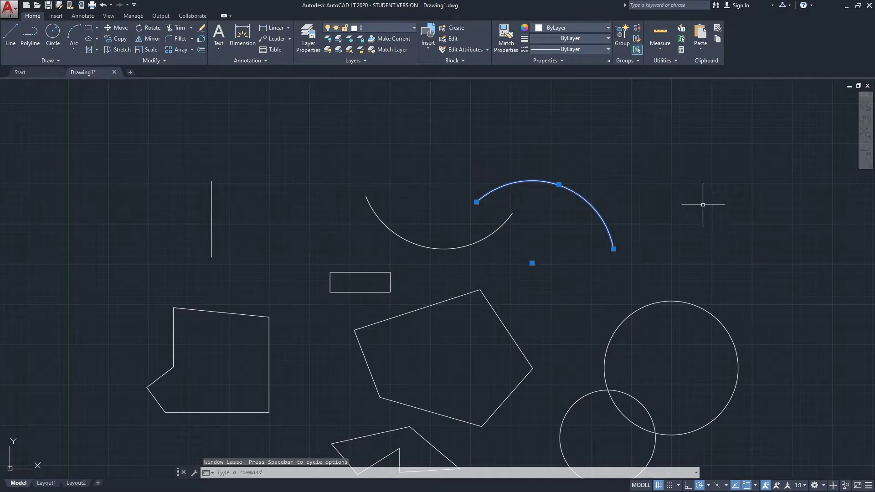
scroll(482, 191, "down", 3)
scroll(469, 238, "up", 3)
scroll(456, 228, "down", 3)
scroll(459, 251, "up", 3)
key("Escape")
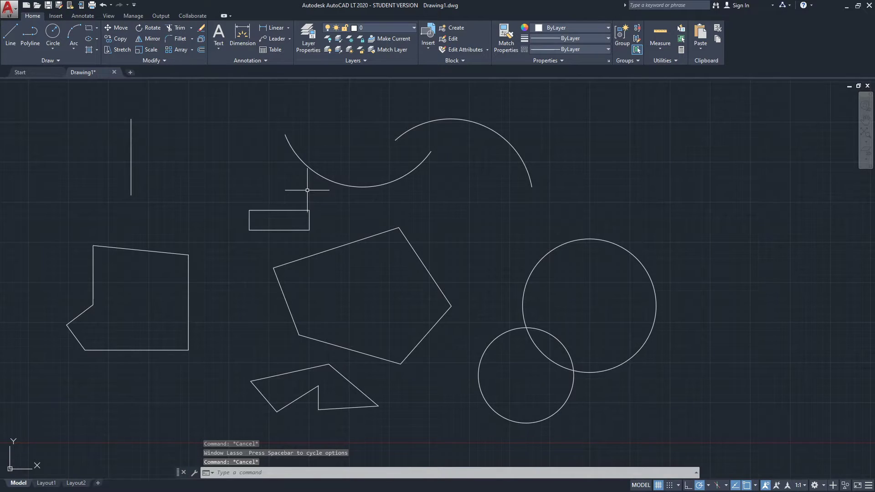
scroll(303, 182, "down", 3)
scroll(300, 137, "up", 3)
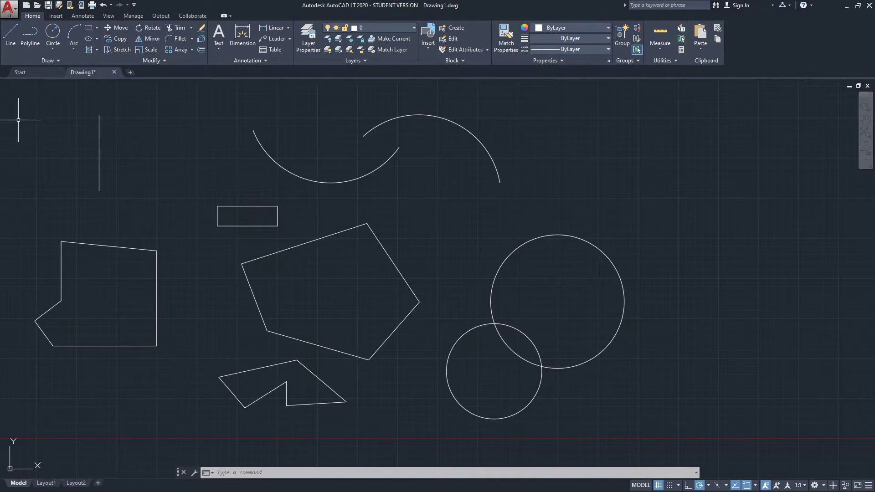
scroll(587, 181, "down", 1)
scroll(427, 187, "down", 2)
scroll(427, 187, "up", 2)
mouse_move(690, 125)
left_mouse_down()
mouse_move(616, 195)
mouse_move(664, 121)
left_mouse_up()
left_click(623, 120)
left_click(770, 234)
left_click(696, 106)
left_click(585, 219)
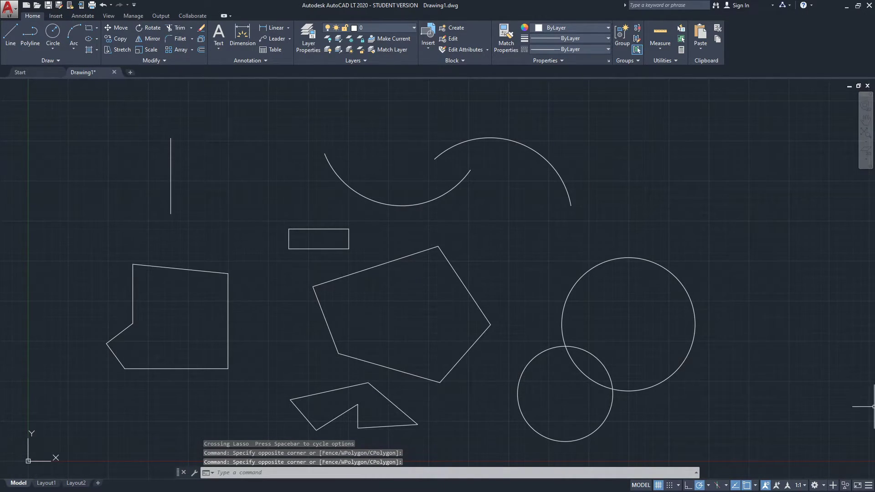
Step: Add the bullet '* CLICK ON THE OBJECT DIRECTLY' in Notepad and return to AutoCAD
key("alt+Tab")
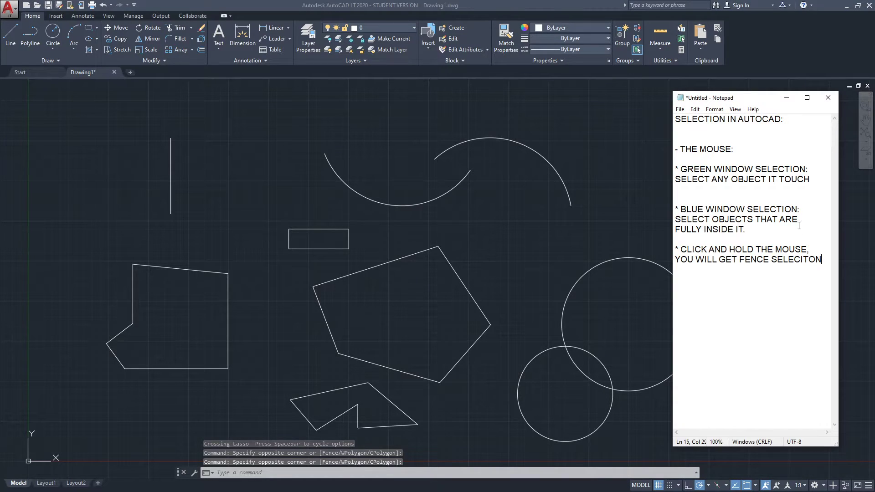
left_click_drag(752, 98, 762, 94)
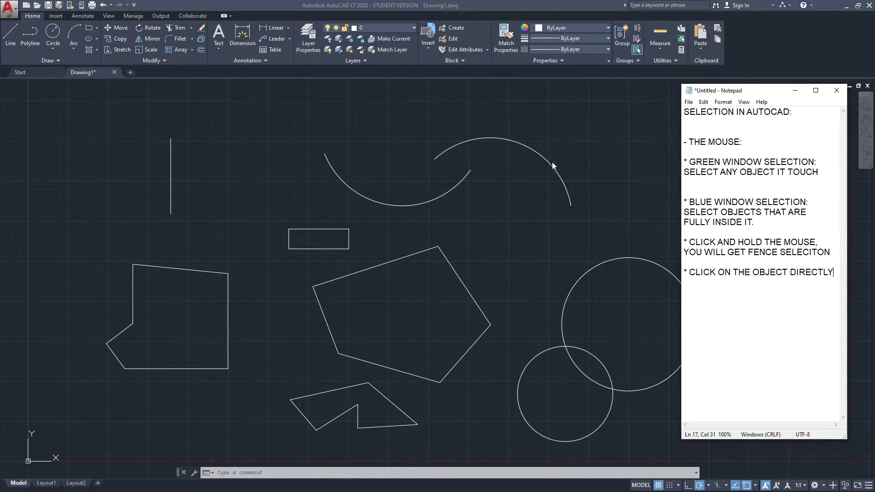
left_click(593, 171)
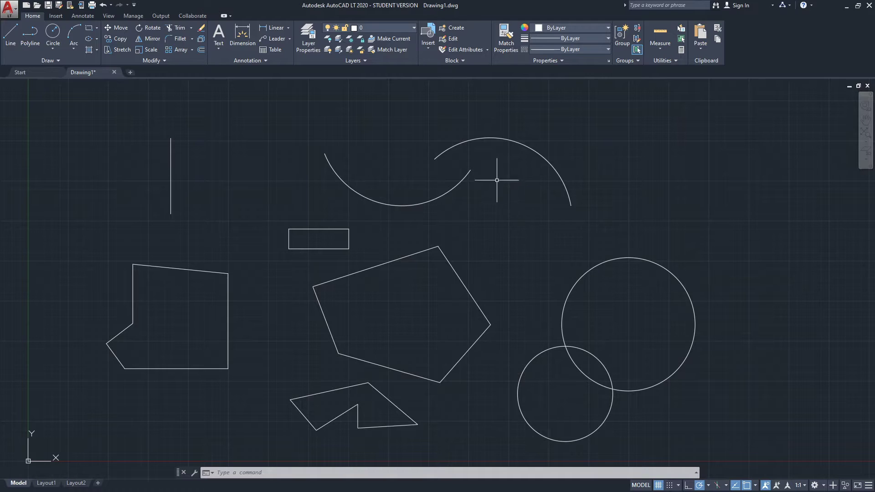
left_click(493, 137)
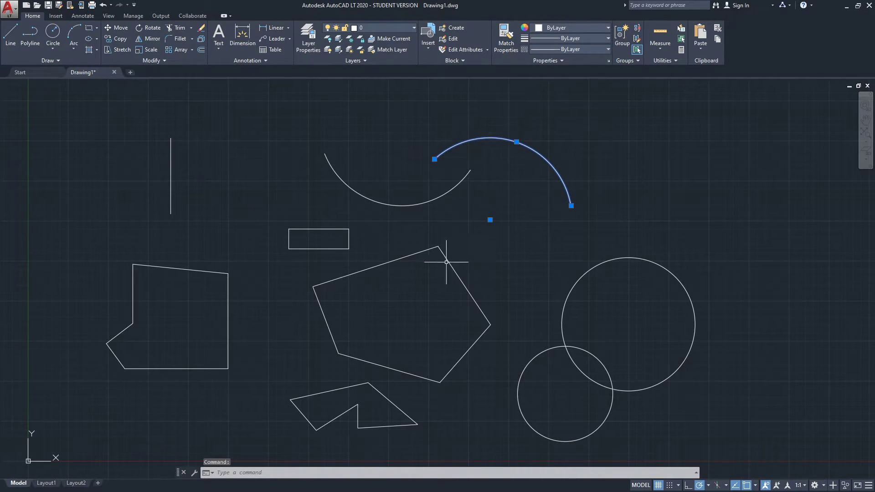
left_click(385, 204)
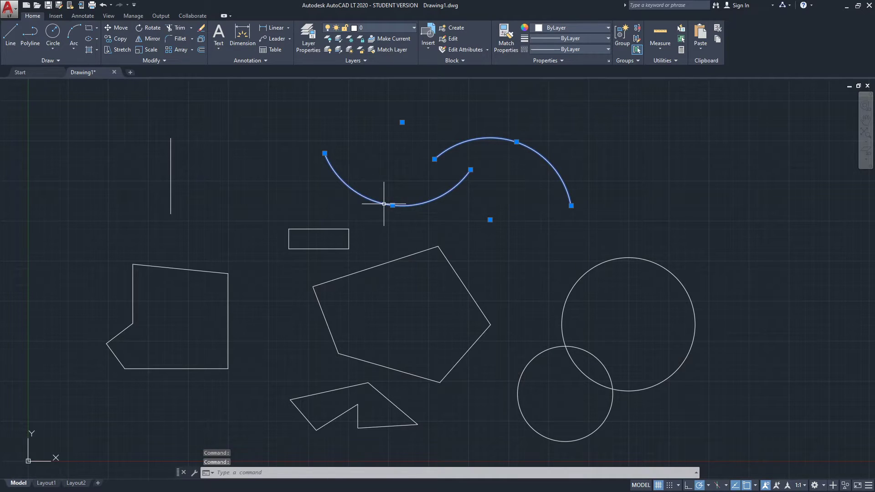
left_click(314, 229)
left_click(198, 271)
left_click(350, 275)
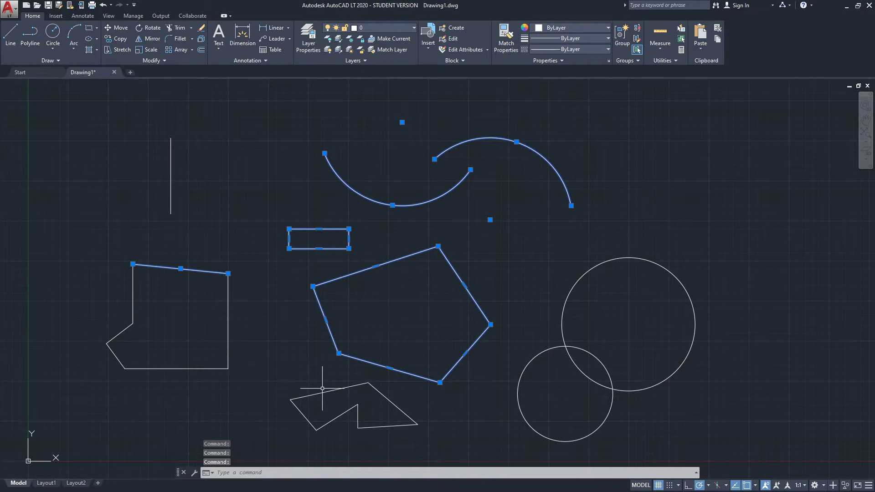
left_click(319, 393)
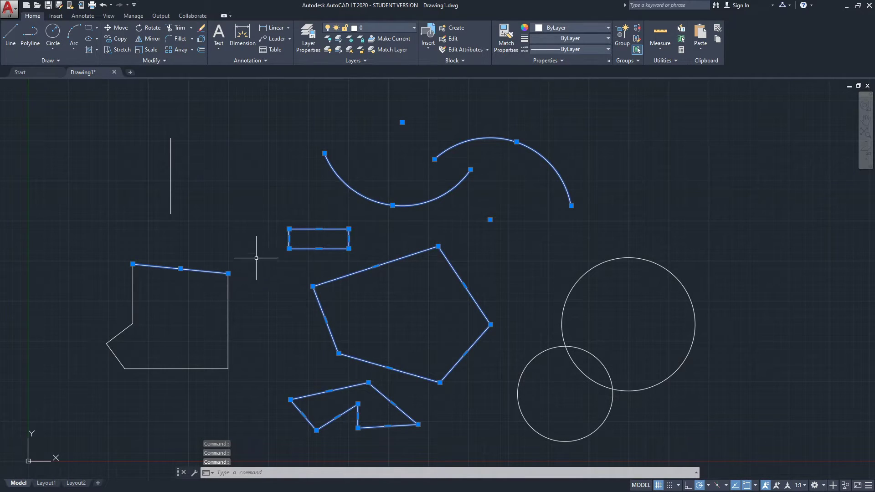
key("Escape")
key("Escape")
left_click(51, 96)
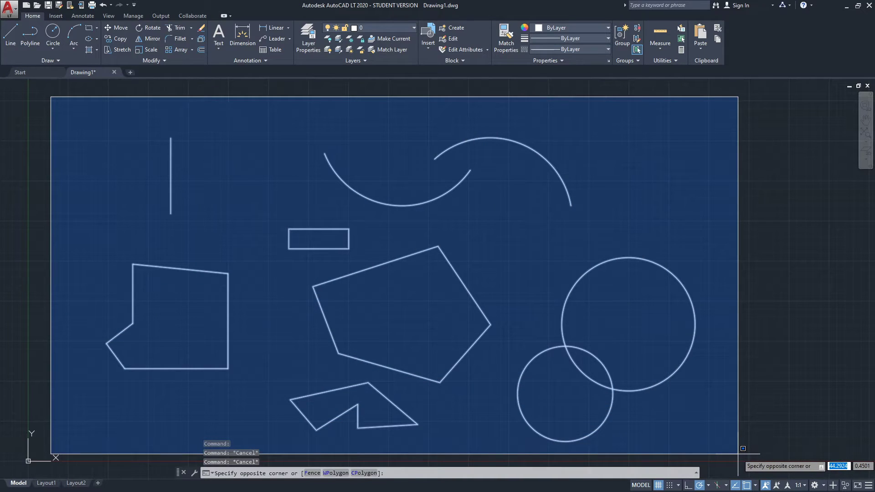
left_click(741, 449)
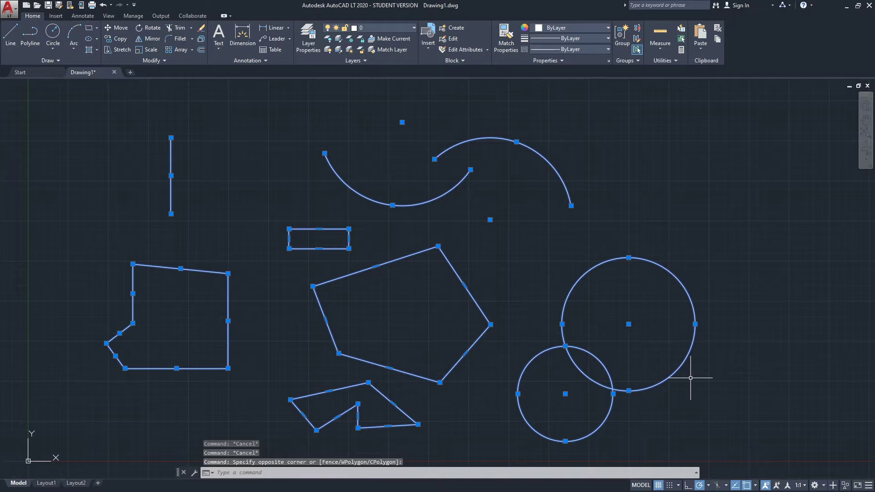
key("Escape")
key("Escape")
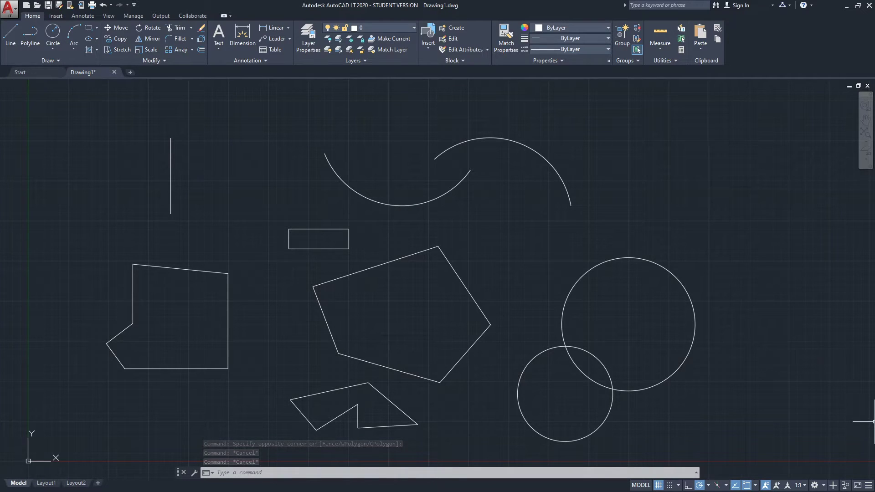
key("alt+Tab")
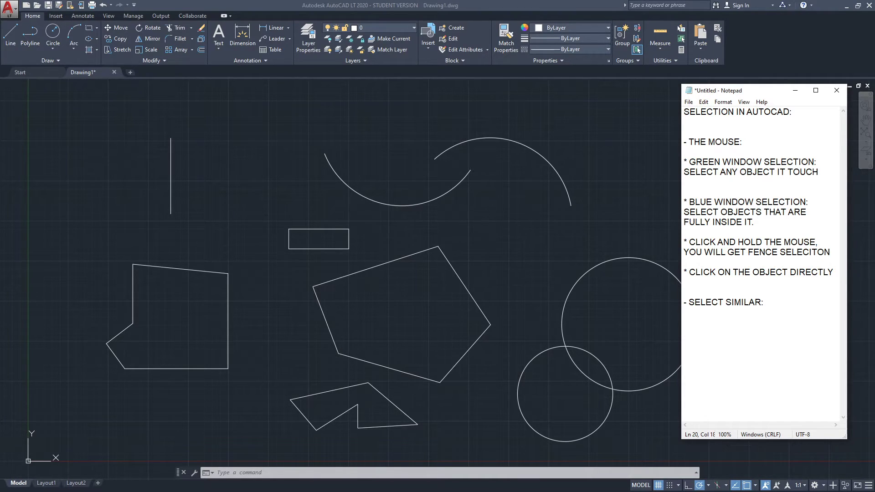
Step: Add the '- SELECT SIMILAR:' heading in Notepad and go back to the AutoCAD canvas
left_click(317, 176)
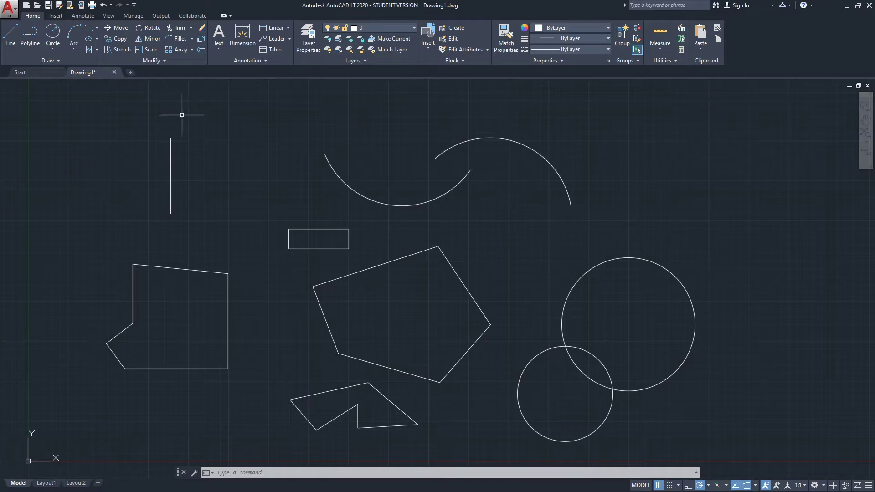
left_click(171, 149)
right_click(216, 142)
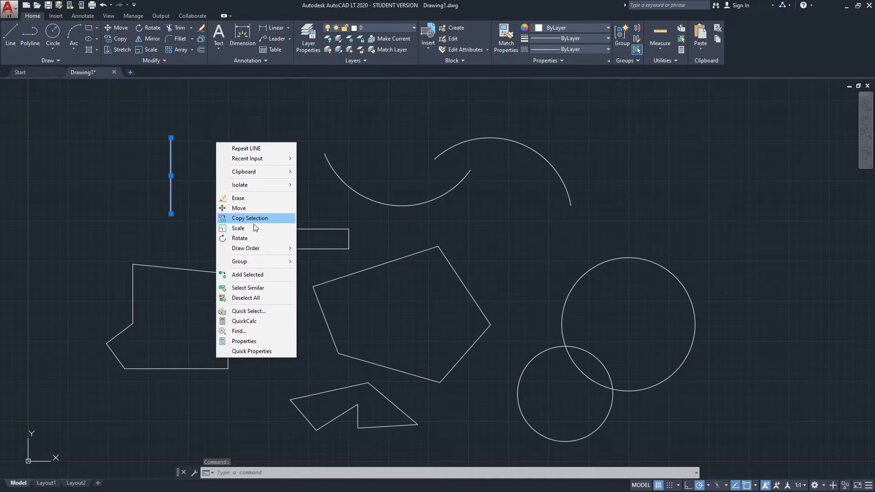
left_click(264, 288)
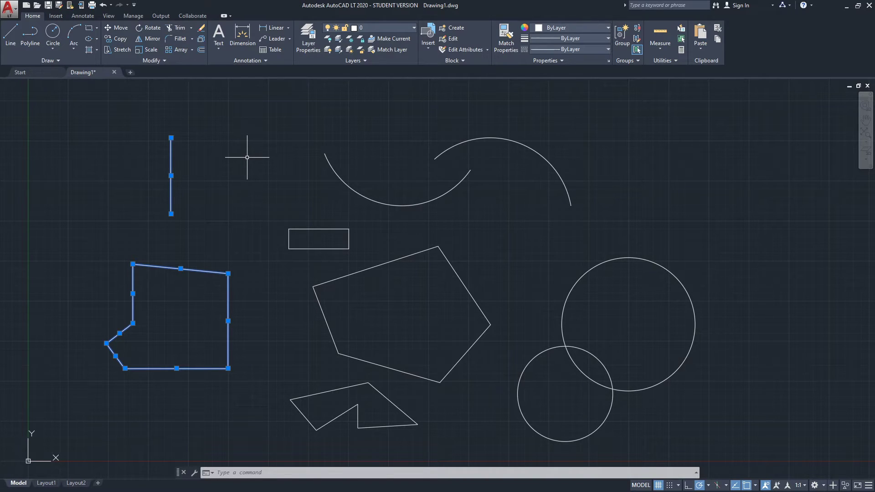
key("Escape")
key("Escape")
left_click(315, 229)
right_click(332, 212)
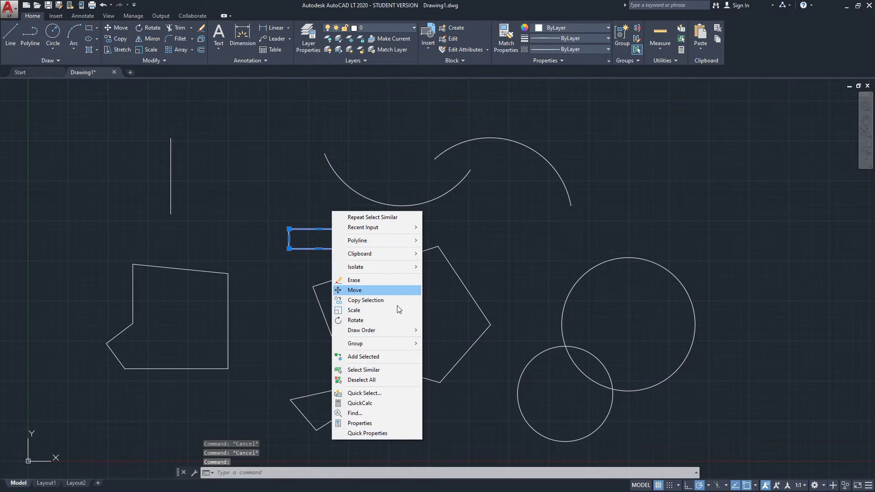
left_click(363, 370)
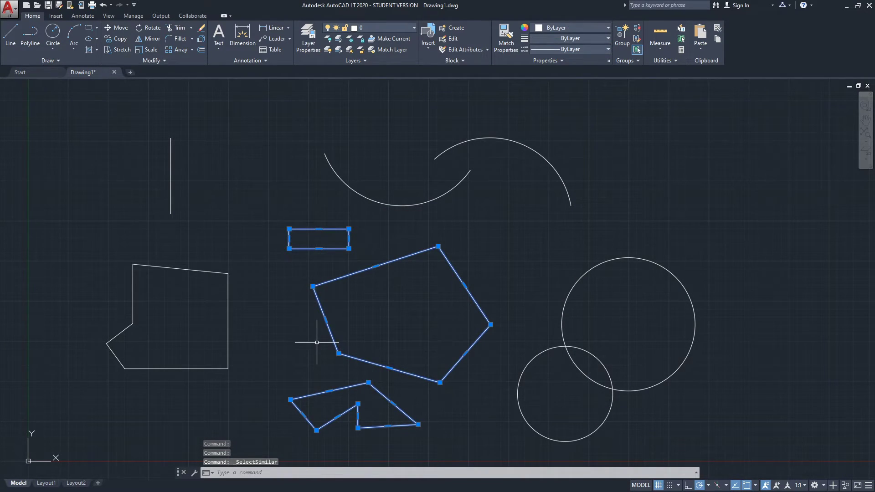
key("Escape")
left_click(358, 170)
left_click(331, 186)
right_click(353, 160)
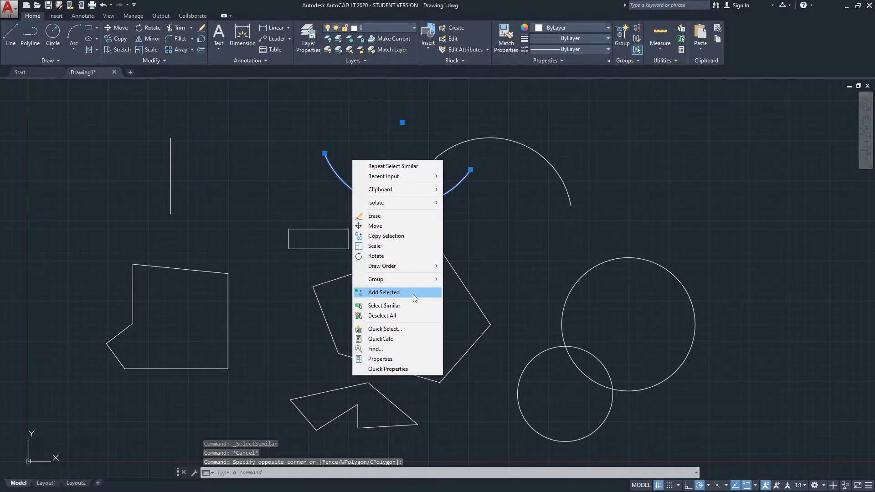
left_click(404, 305)
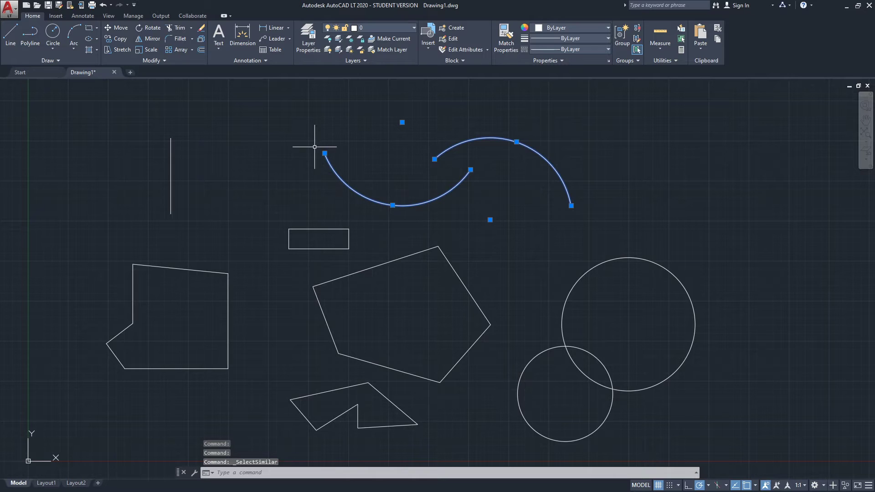
key("Escape")
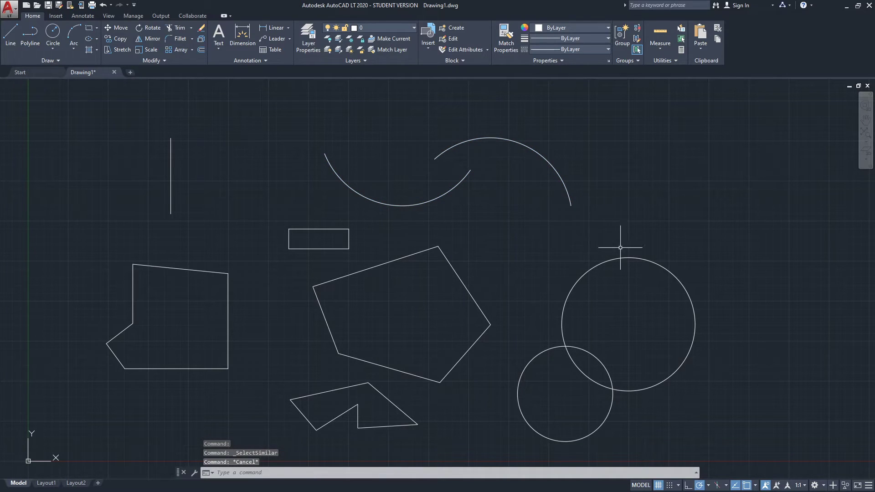
left_click(624, 258)
right_click(645, 236)
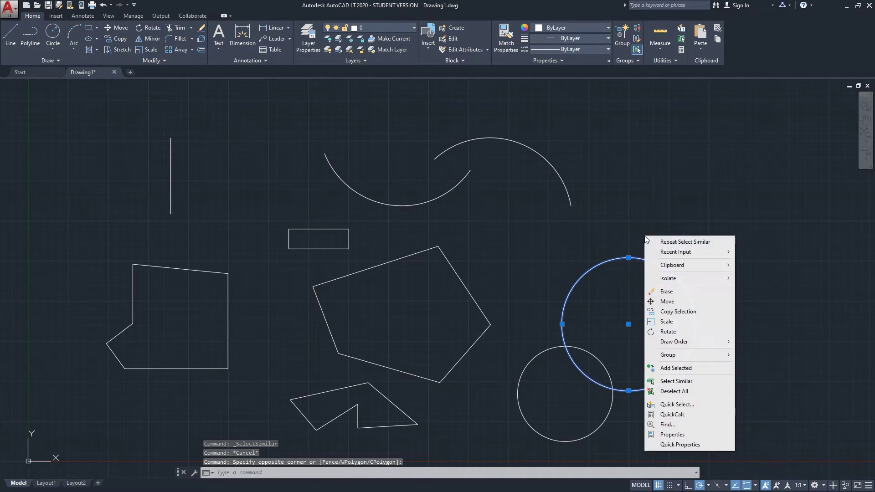
left_click(677, 381)
key("Escape")
scroll(396, 309, "down", 3)
scroll(410, 298, "up", 3)
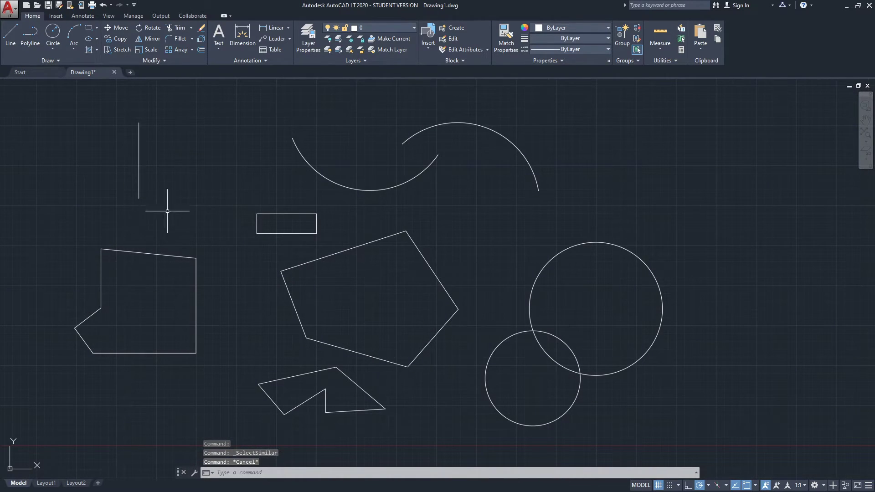
right_click(185, 150)
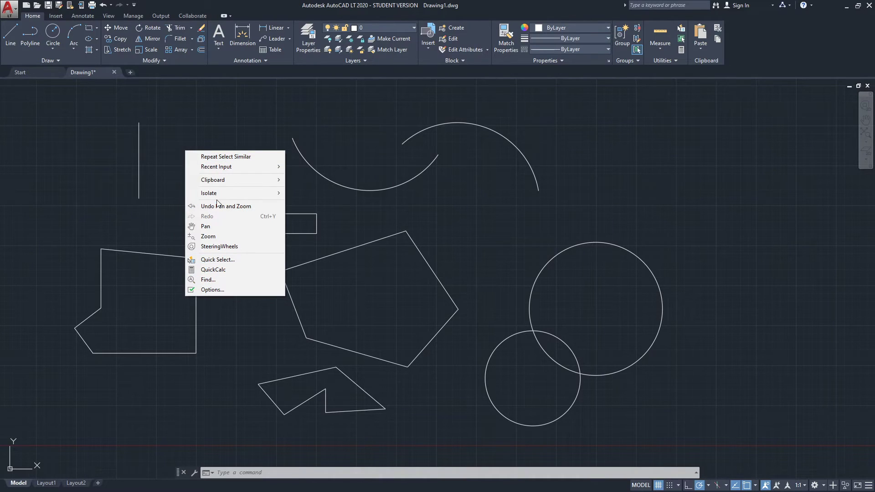
left_click(248, 131)
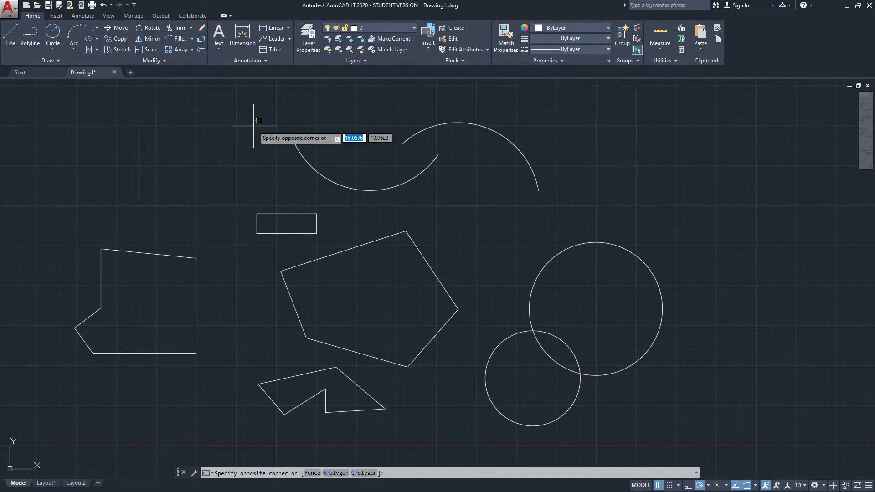
left_click(229, 134)
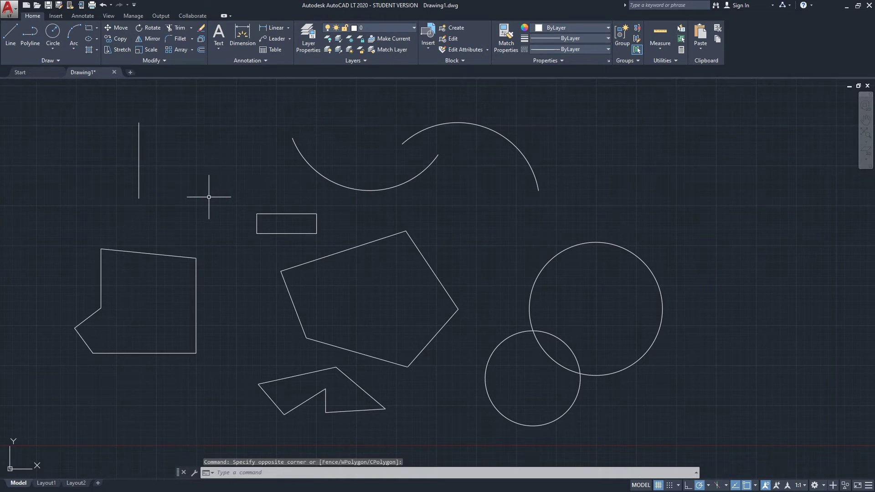
left_click(138, 136)
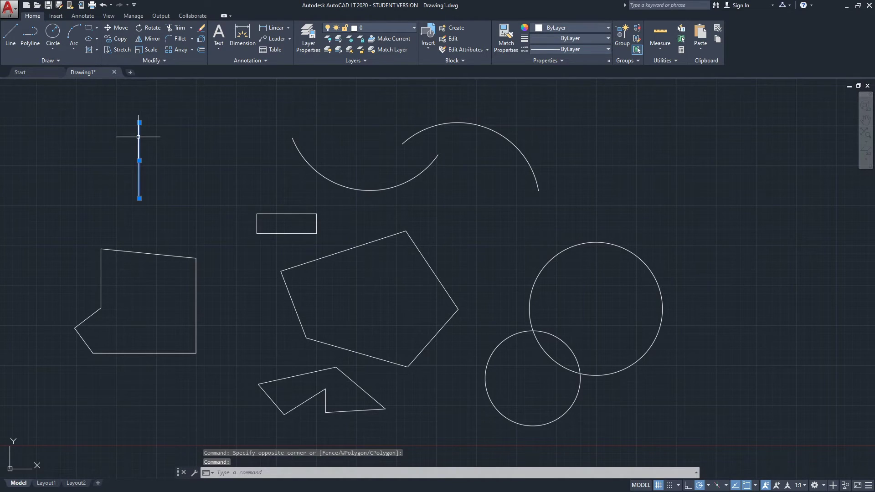
right_click(163, 139)
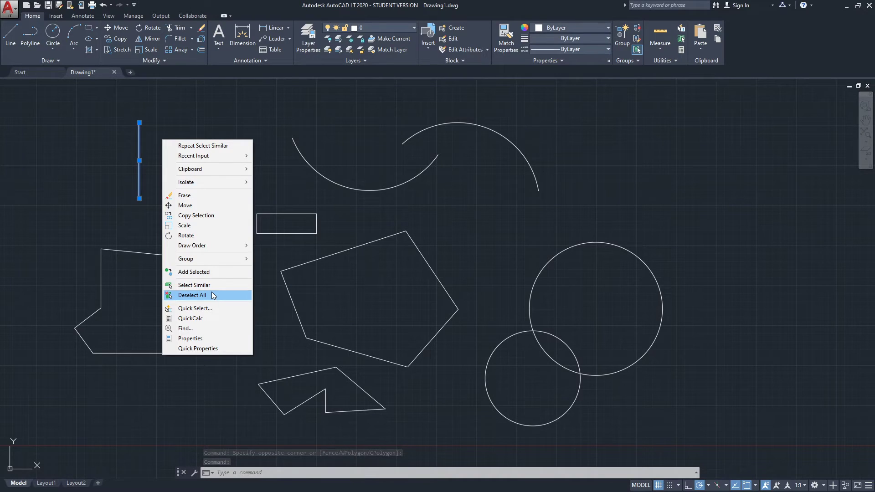
key("Escape")
key("Escape")
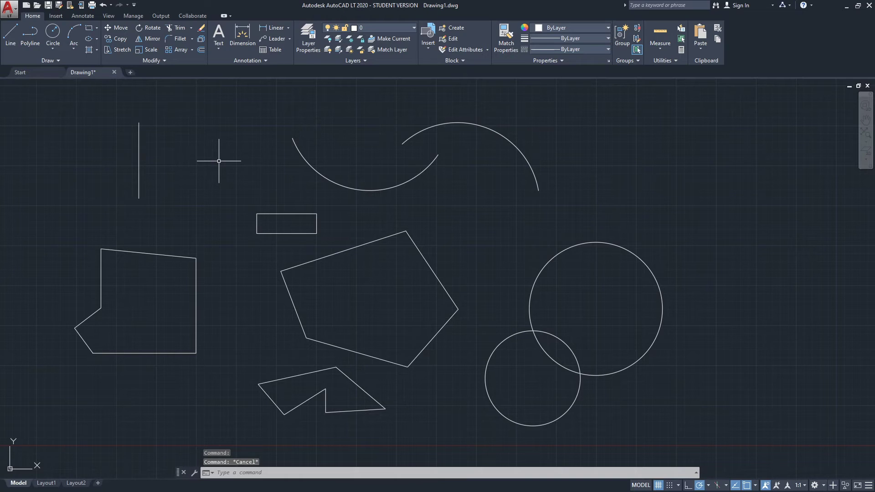
Step: Run SELECTSIMILAR by typing SELECT and picking it from the autocomplete list
type("SELECT")
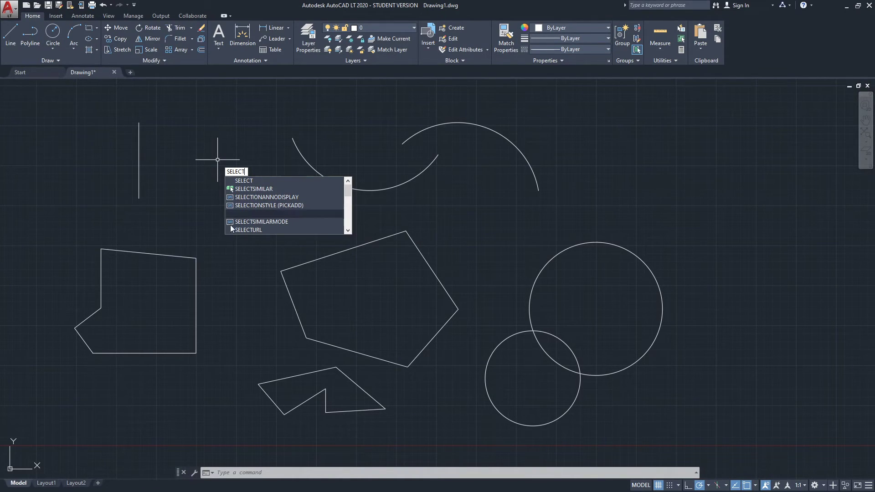
left_click(254, 189)
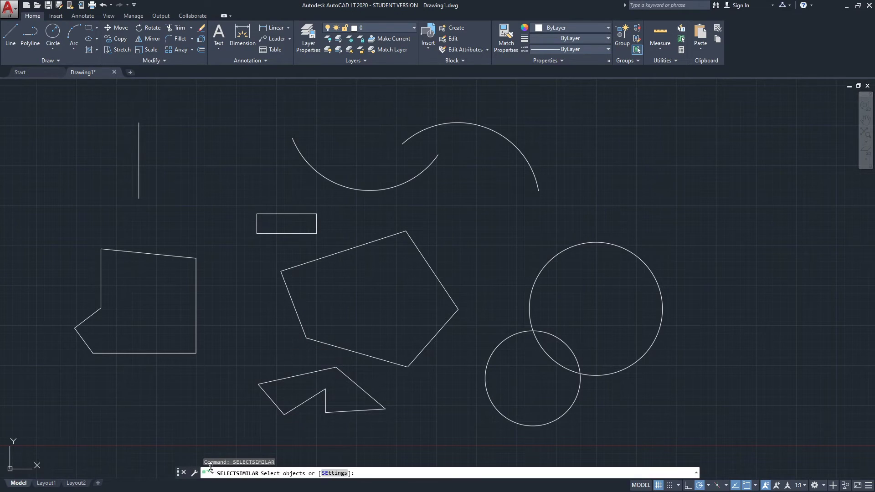
Step: Accept Select Similar settings matching layer and name, cancel the command, and switch to Notepad
left_click(336, 474)
left_click_drag(667, 211, 689, 112)
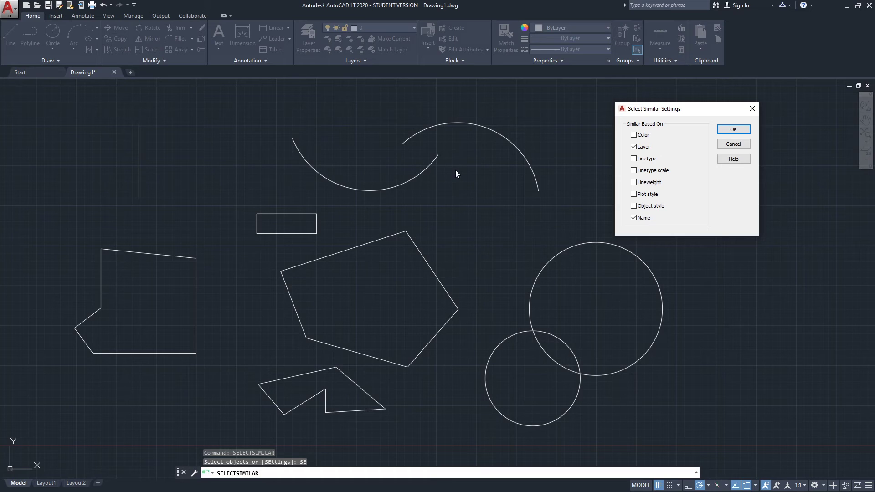
left_click(732, 130)
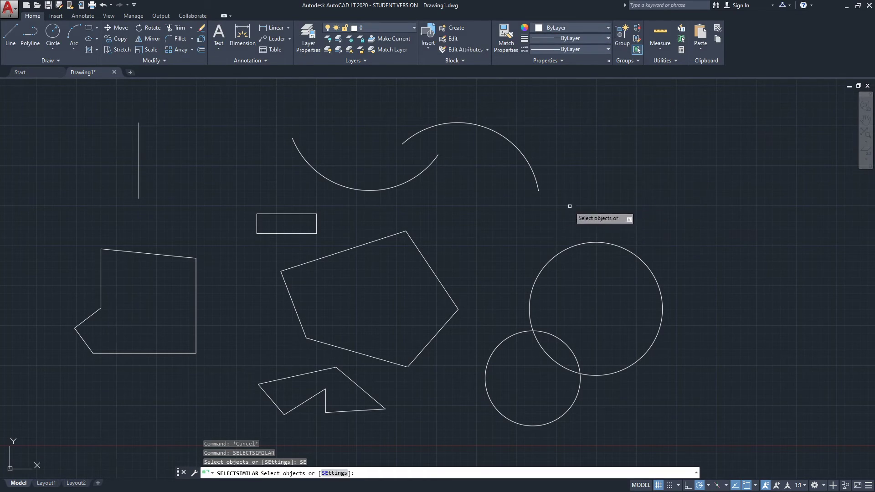
key("Escape")
key("Escape")
key("Escape")
key("F9")
key("F9")
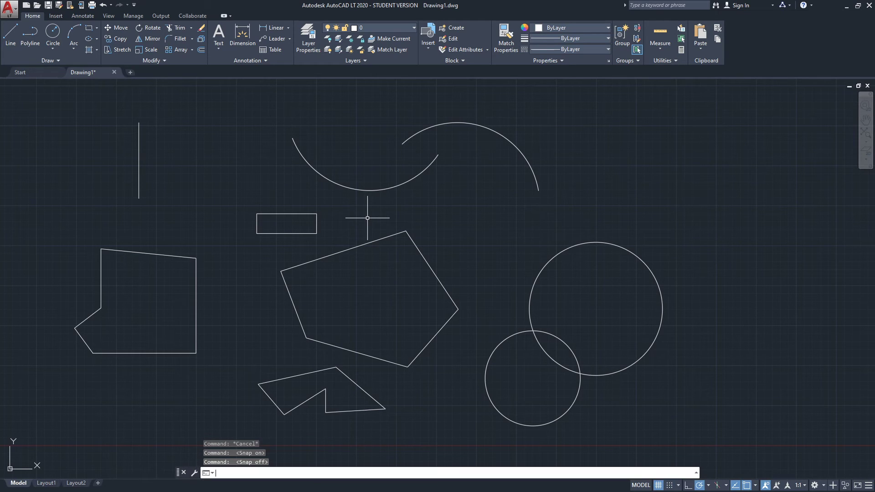
key("alt+Tab")
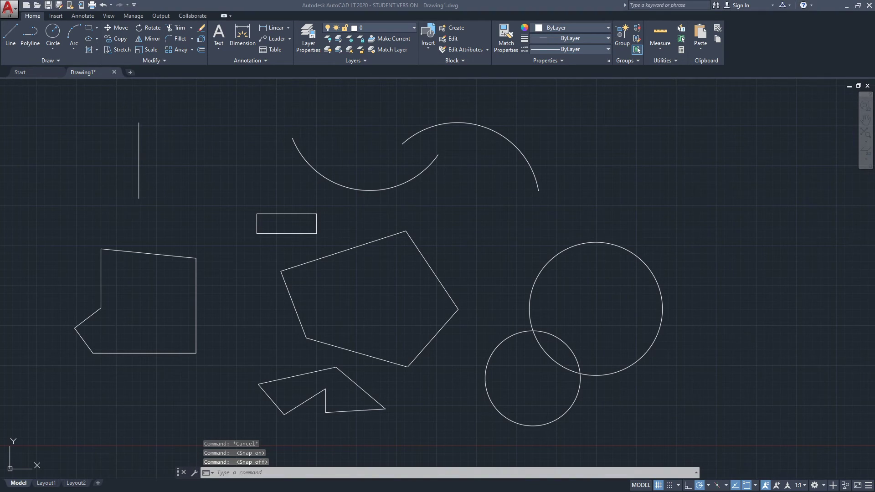
Step: Under SELECT SIMILAR, add the bullet 'EXACT SAME OBJECTS (LINES,POLIYLINE) CIRCLES, ARC S .. ETC)' over two lines
key("Return")
key("Return")
type("* SETTINGS")
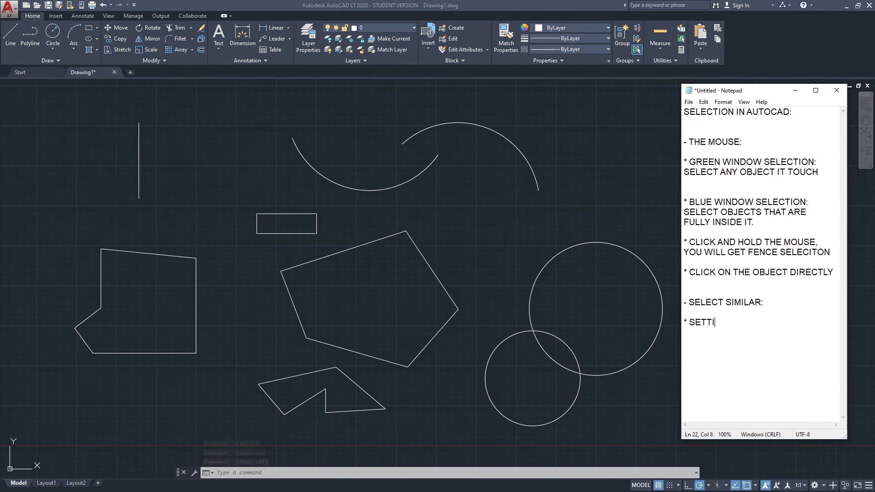
key("BackSpace")
key("BackSpace")
key("BackSpace")
key("BackSpace")
key("BackSpace")
key("BackSpace")
key("BackSpace")
key("BackSpace")
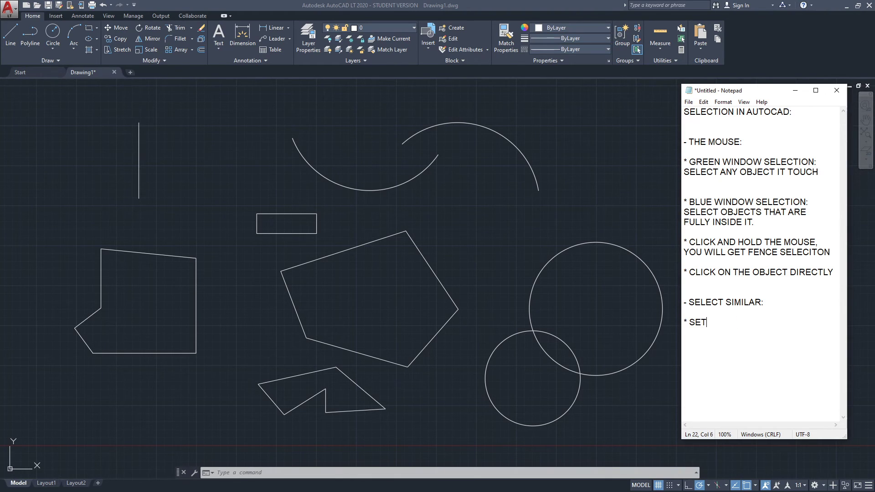
type("S")
key("BackSpace")
type("EXACT SAME OBJ")
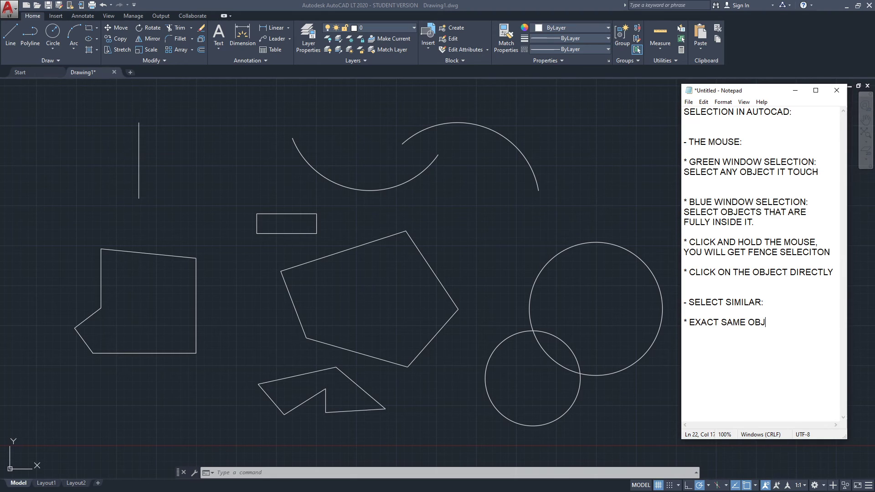
type("ECTS (LINES,POLI")
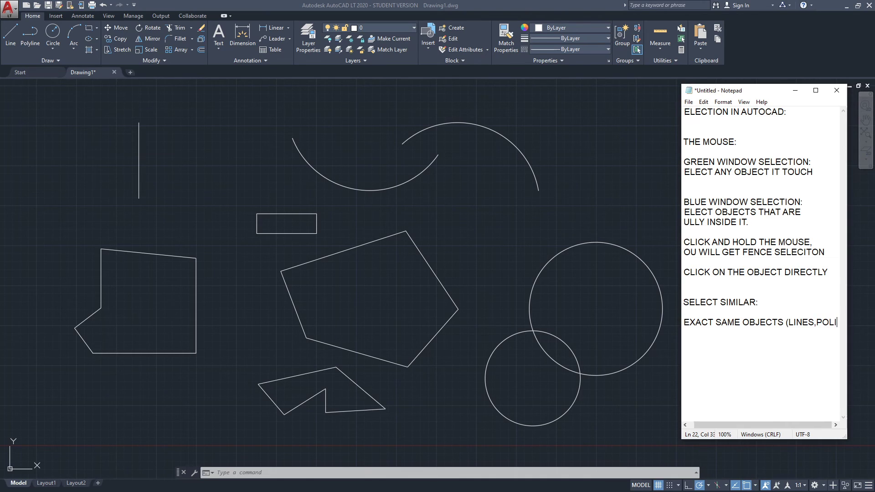
type("YLINE")
key("Return")
type("CIRCLES, ARC S .. ETC)")
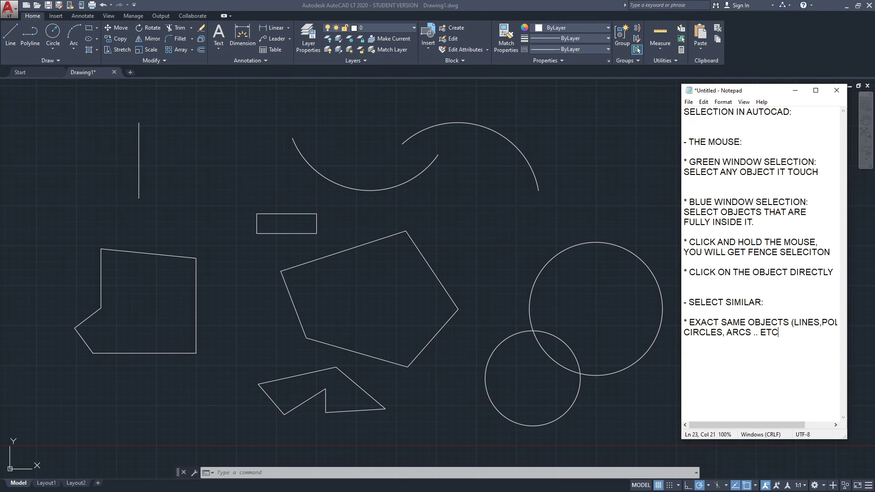
Step: Add a '* SETTINGS' bullet and nudge the Notepad window slightly up
key("Return")
type("* SETTINGS")
left_click_drag(757, 90, 755, 72)
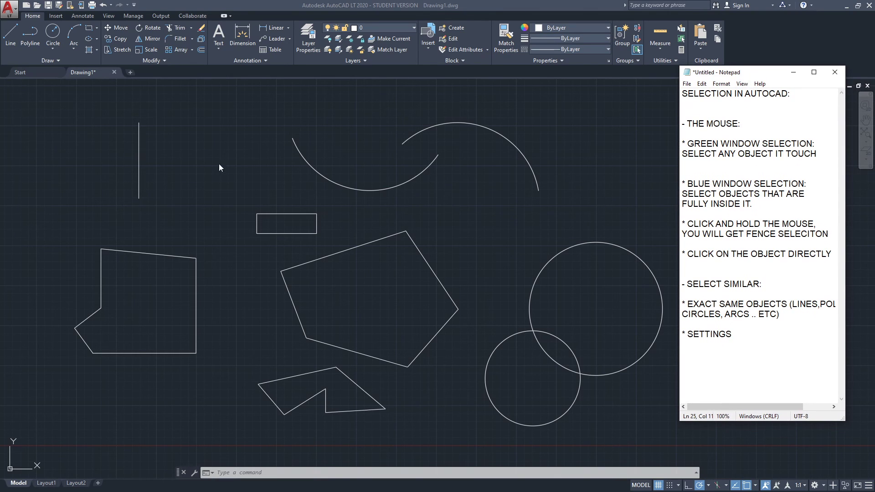